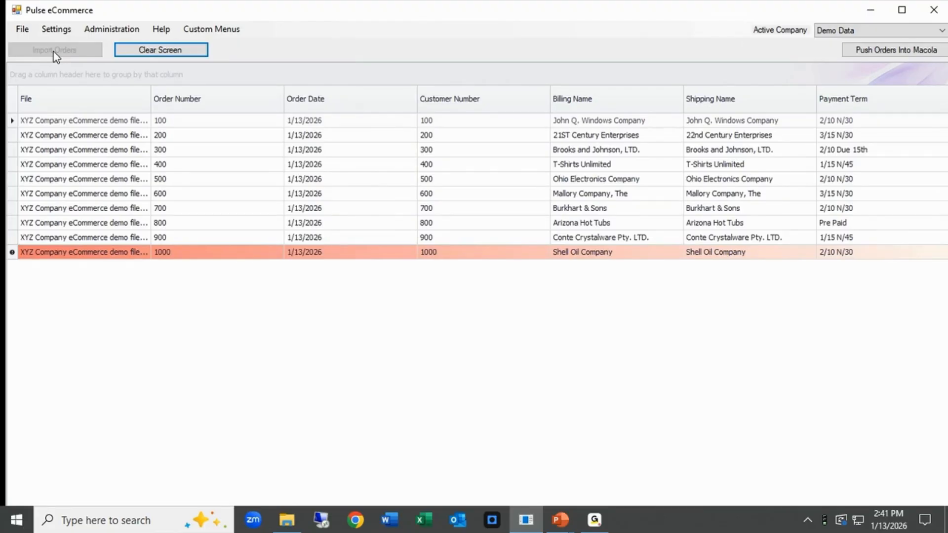
Clear the loaded orders from the screen, confirming the removal, and import the orders again.
click(140, 52)
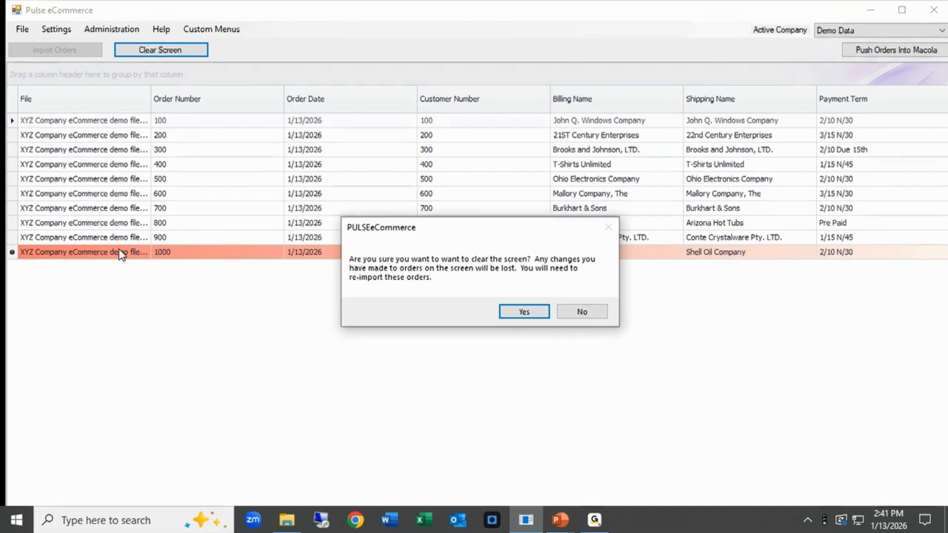
click(523, 311)
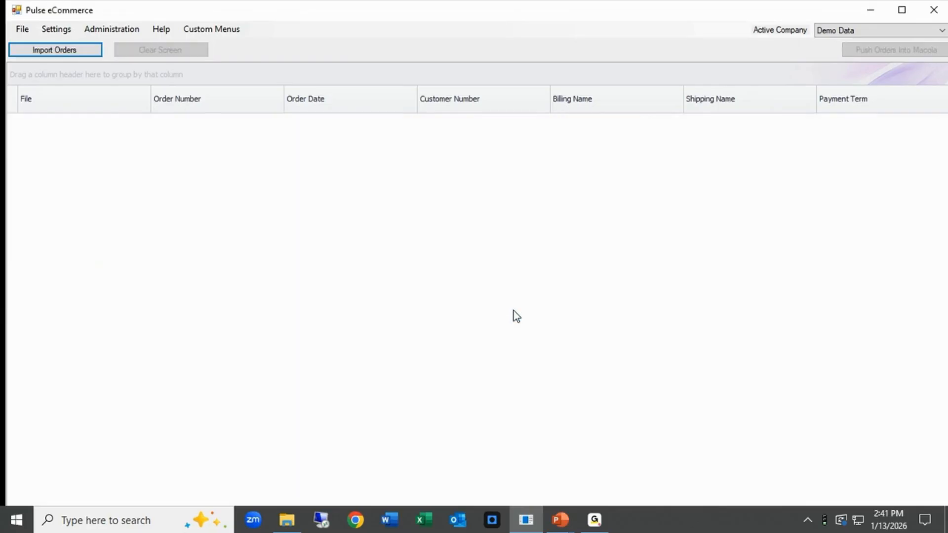
click(54, 51)
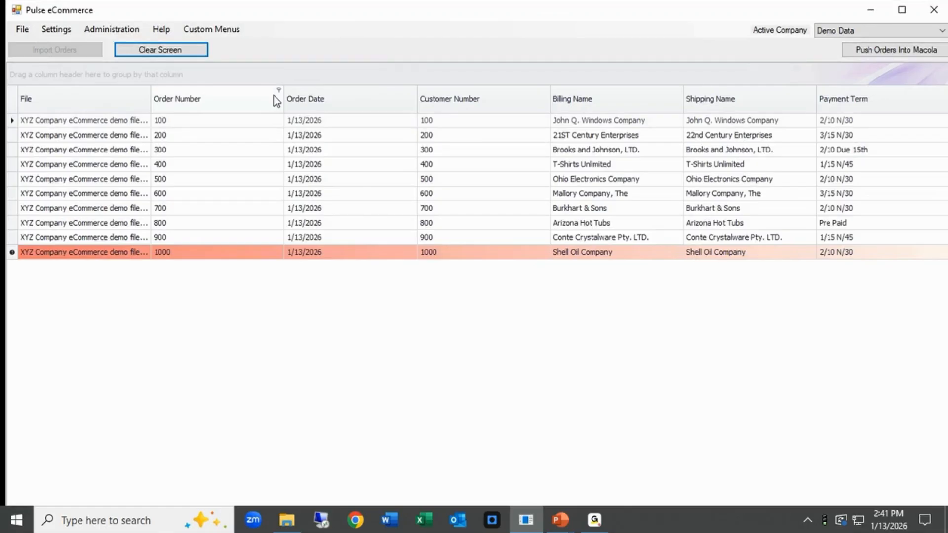
Open the first imported order, review its line items through line 14, and close it.
click(89, 123)
double_click(89, 124)
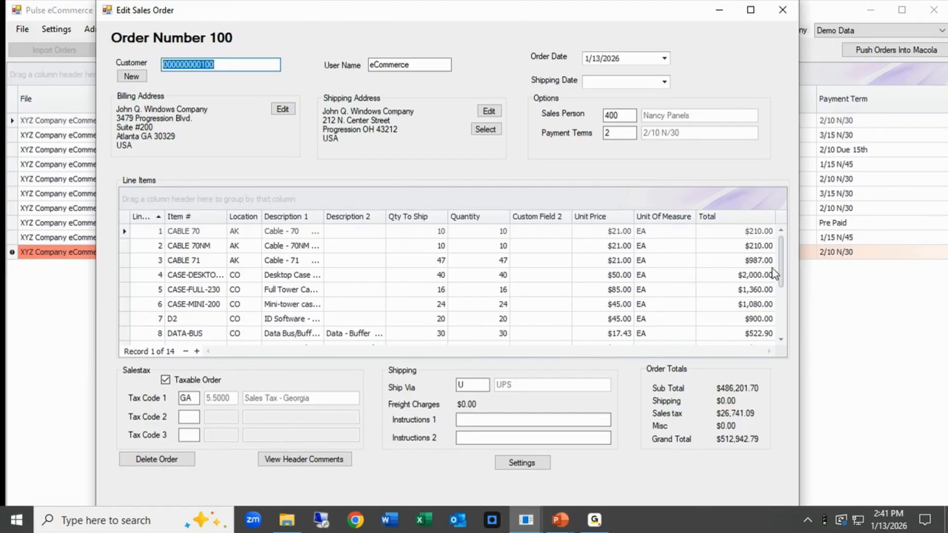
drag(780, 274, 779, 322)
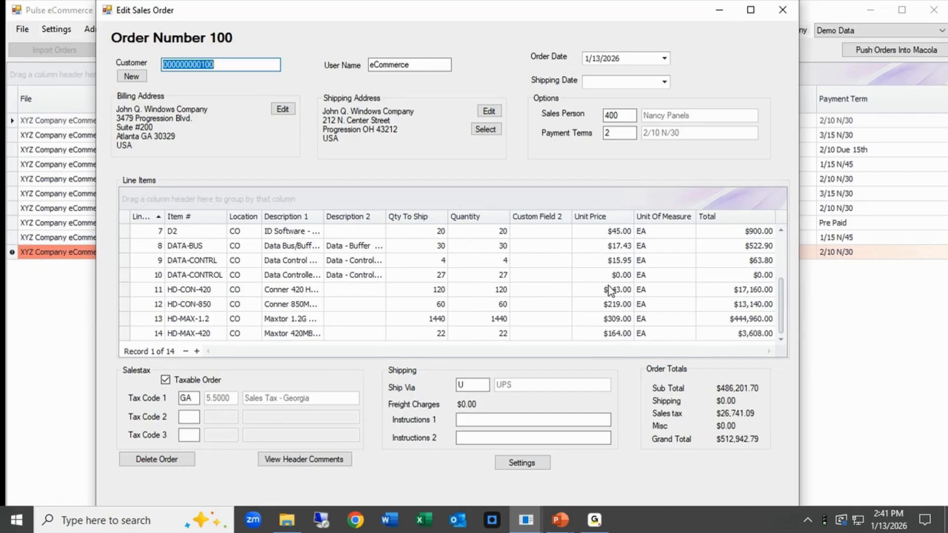
click(781, 12)
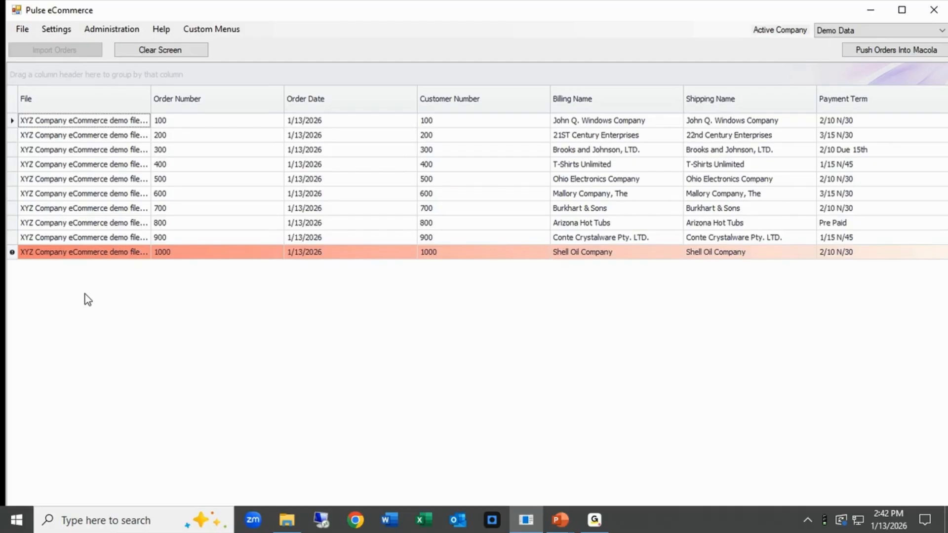
Switch to the "eCommerce sample import files" folder and open "XYZ Company eCommerce demo file - test file.csv" in Excel.
key(alt+Tab)
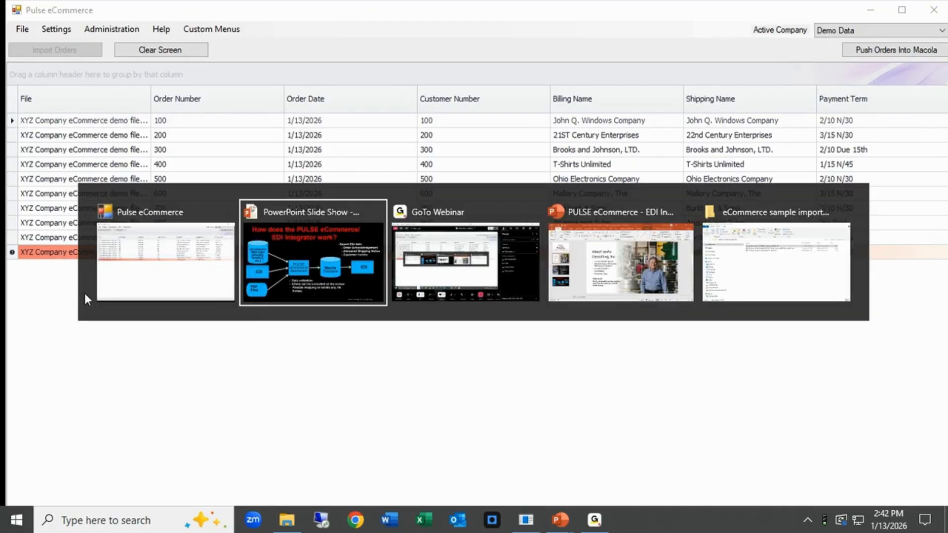
key(alt+Tab)
key(alt+Tab)
key(alt+Tab)
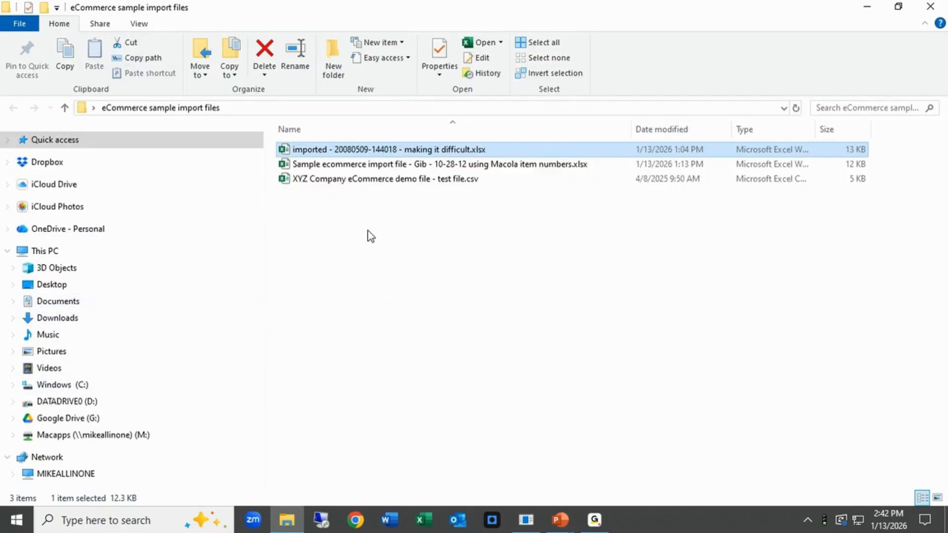
click(362, 181)
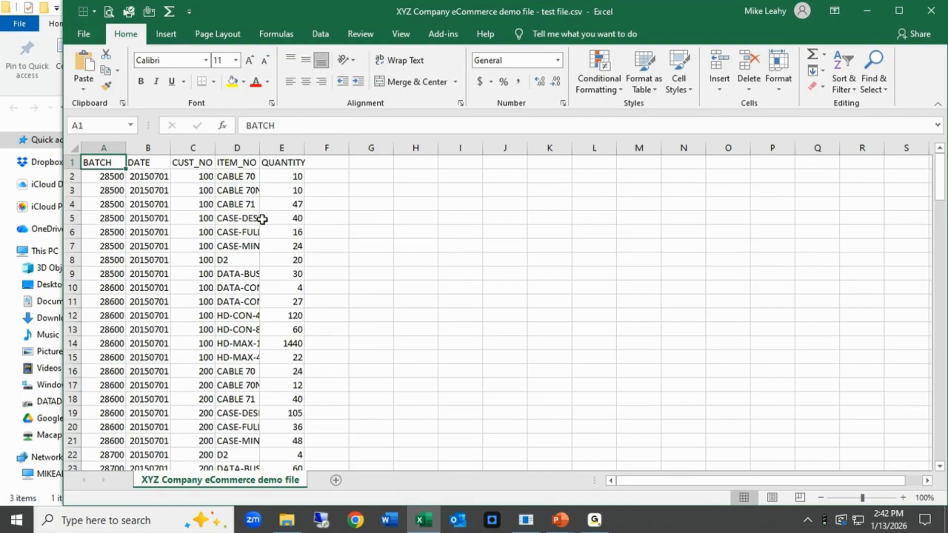
Fit all column widths in the CSV sheet to their contents and widen the ITEM_NO column further.
click(74, 148)
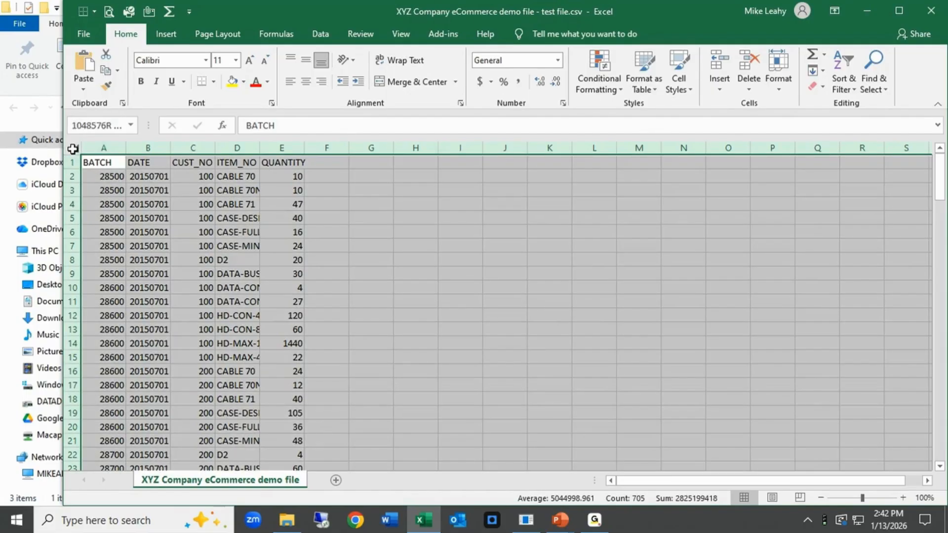
double_click(125, 153)
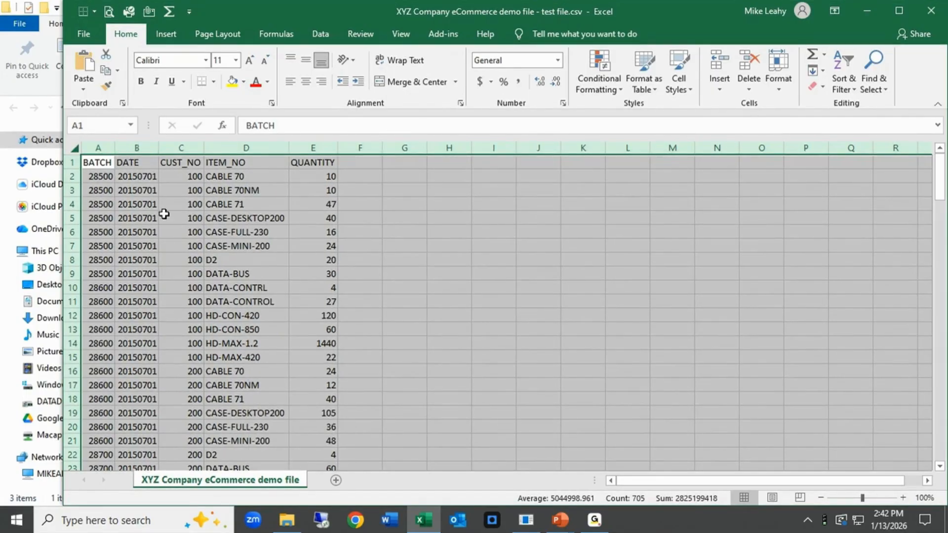
click(164, 216)
drag(291, 146, 381, 148)
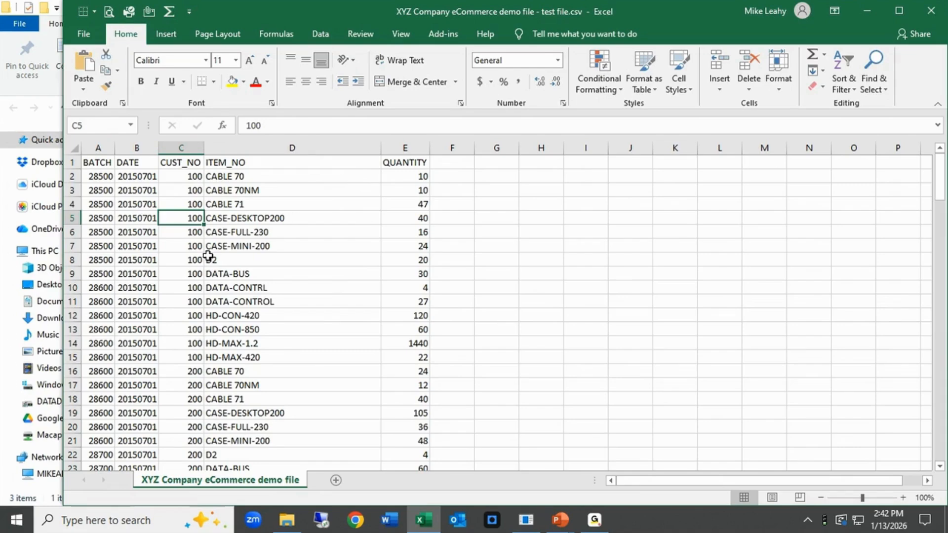
Open the "Sample ecommerce import file" workbook from the folder, examine its columns from Order ID through Shipping value, and close it.
key(alt+Tab)
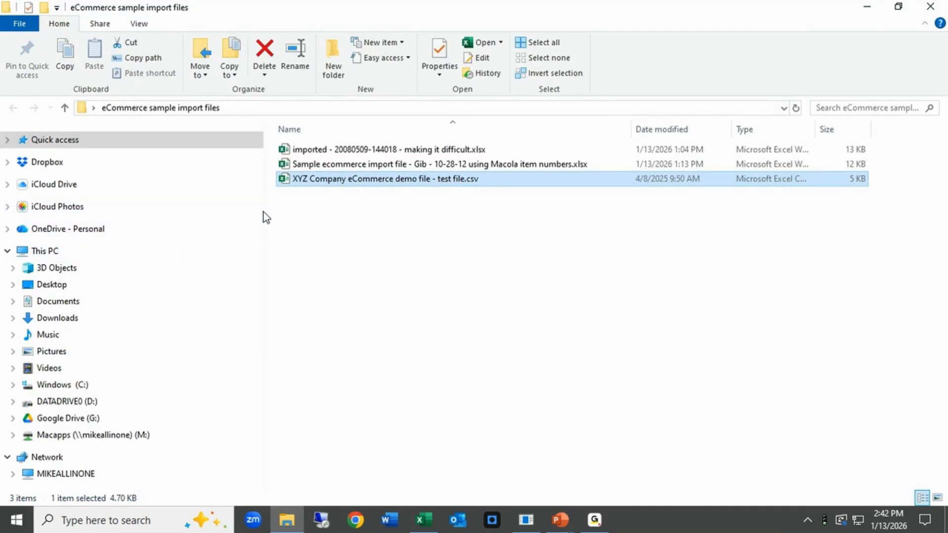
double_click(328, 166)
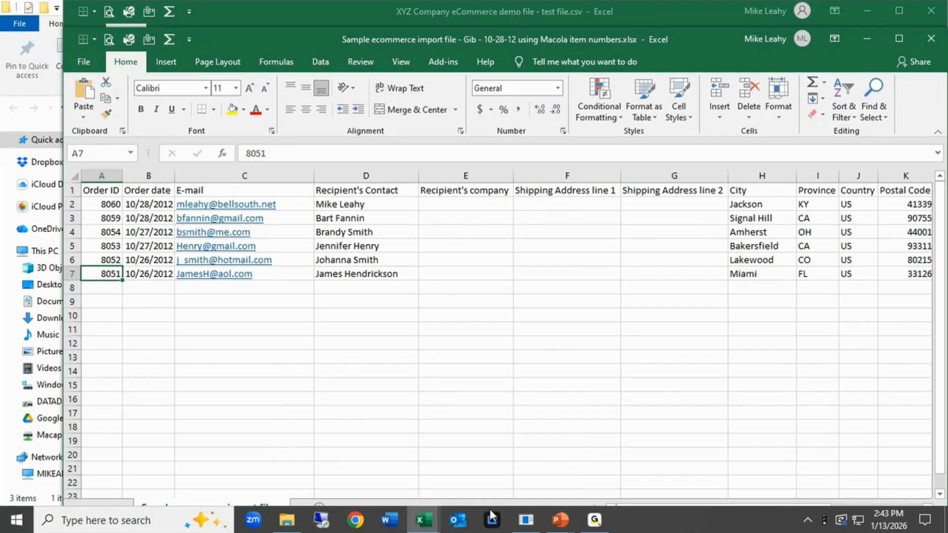
click(574, 398)
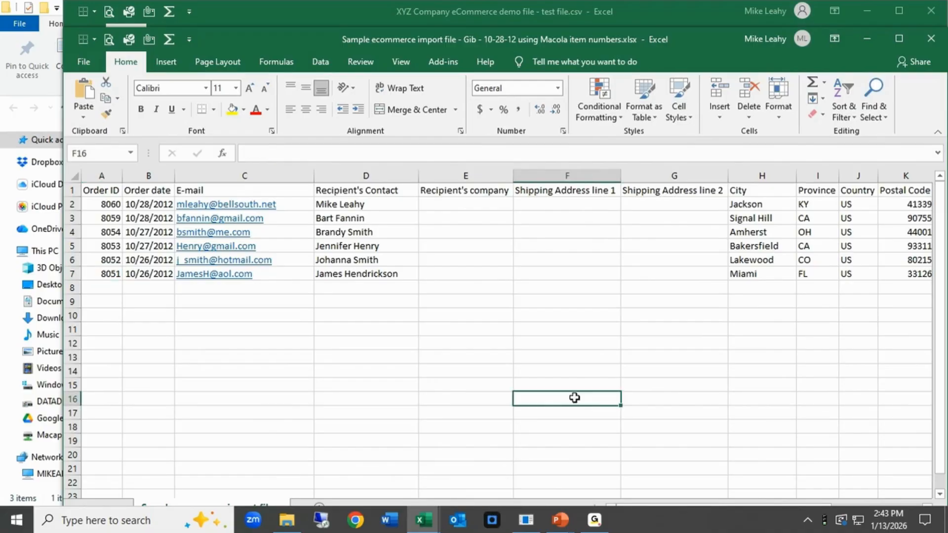
key(Right)
key(Right)
key(Right)
key(Right)
key(Right)
key(Right)
key(Right)
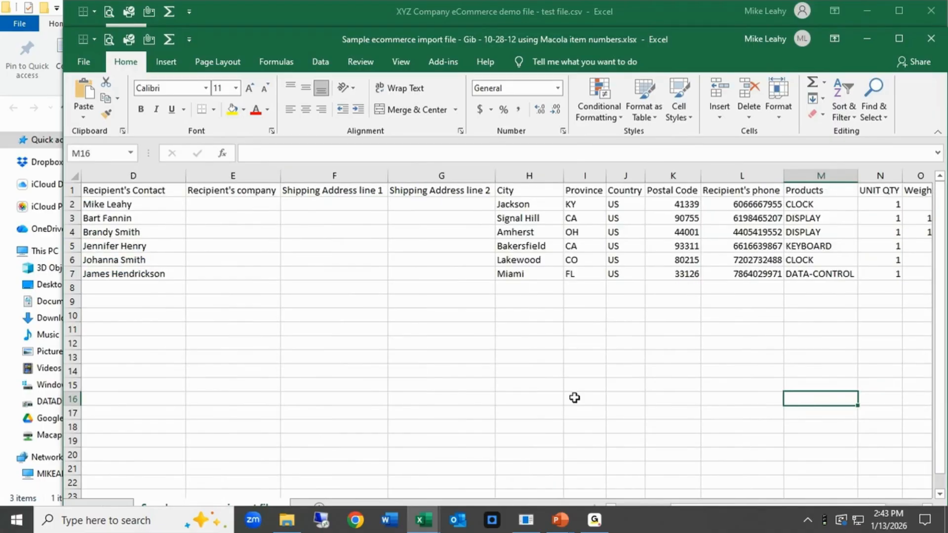
key(Right)
key(Right)
key(Right)
key(Right)
key(Right)
key(Right)
key(Right)
key(Right)
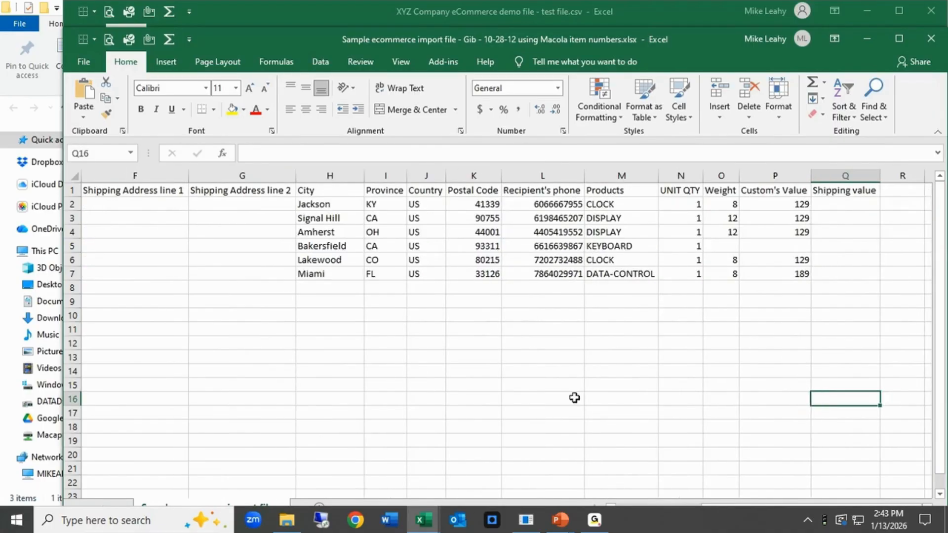
key(Right)
key(Right)
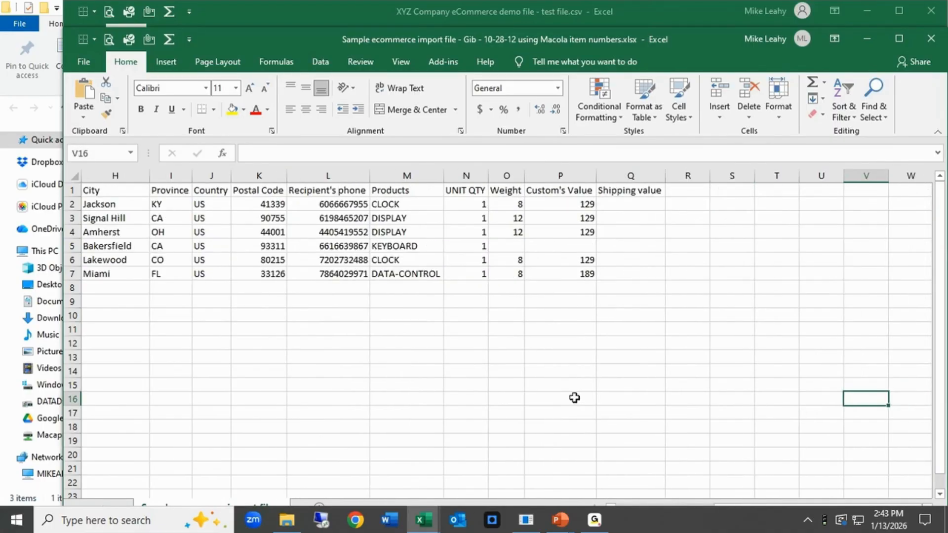
key(Right)
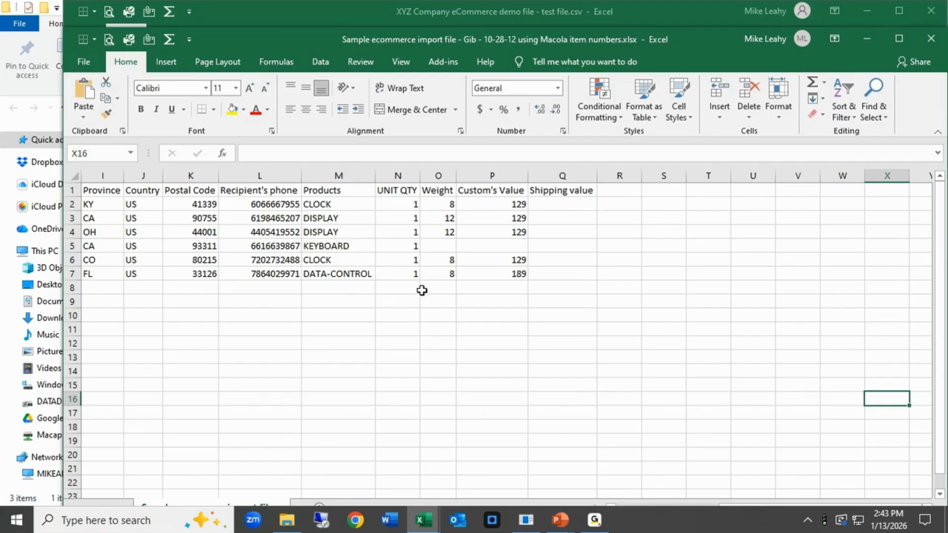
click(937, 43)
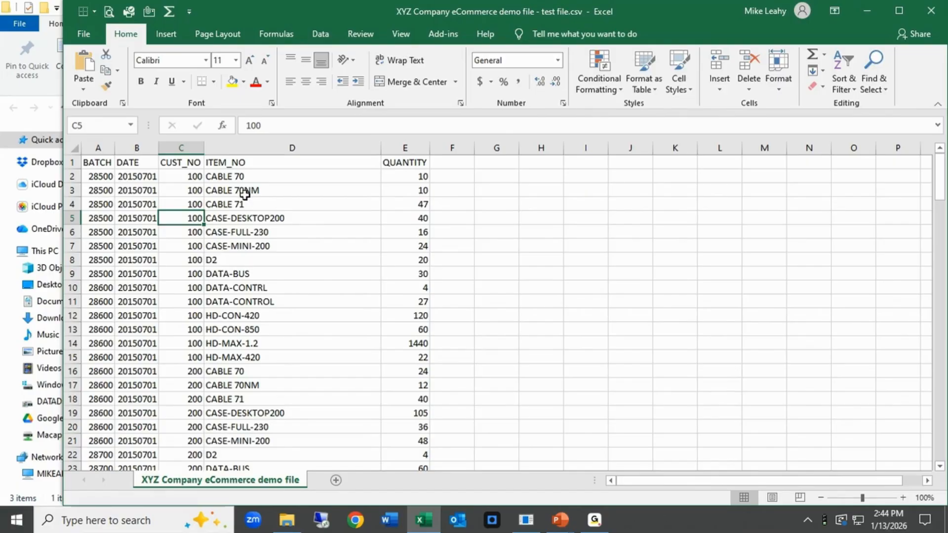
Look over the order rows in the CSV demo file and switch back to Pulse eCommerce.
scroll(307, 253, down, 3)
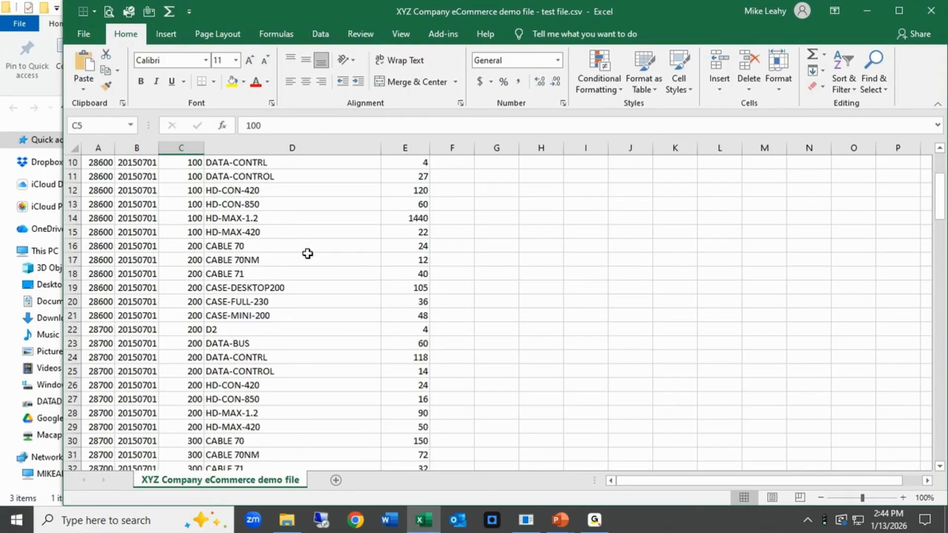
scroll(307, 254, up, 3)
key(alt+Tab)
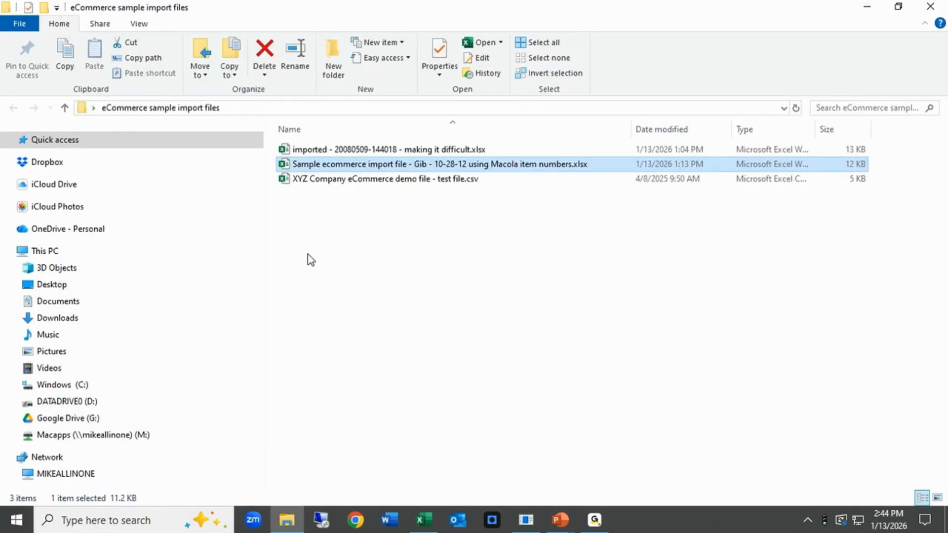
key(alt+Tab)
key(Tab)
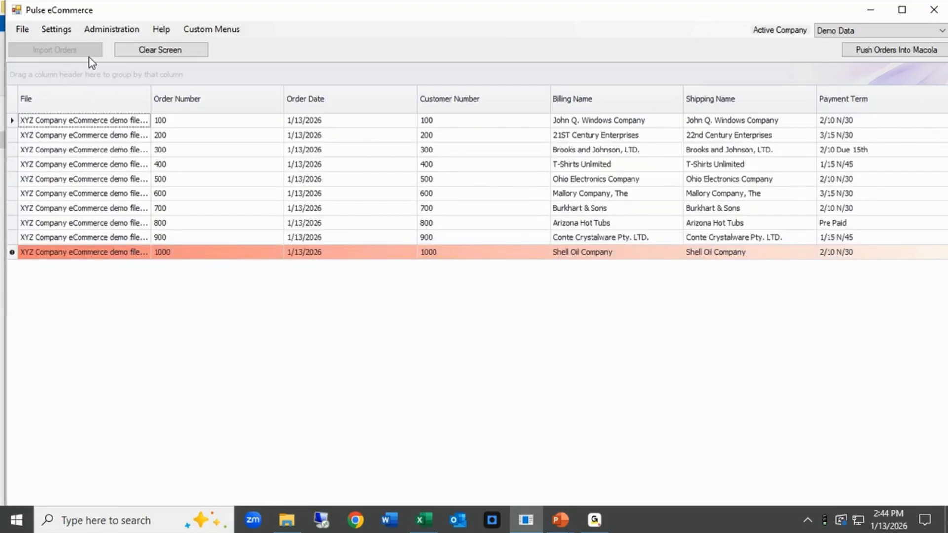
Clear the currently loaded orders, confirm the warning, and re-import the orders from the demo file.
click(141, 53)
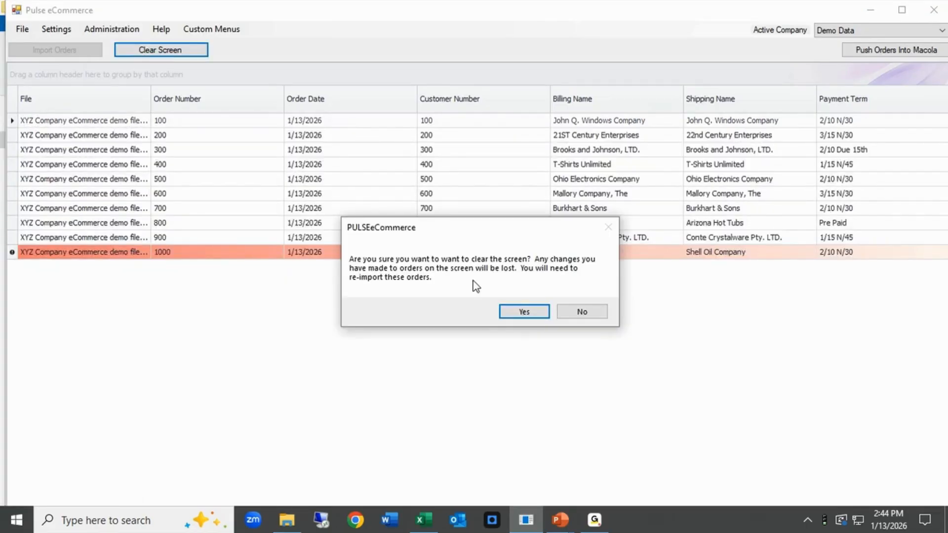
click(535, 313)
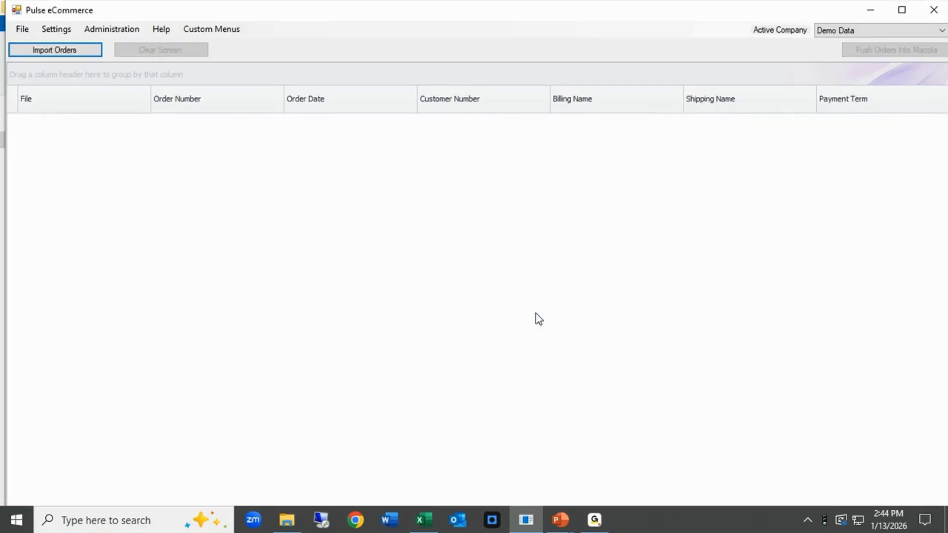
click(59, 51)
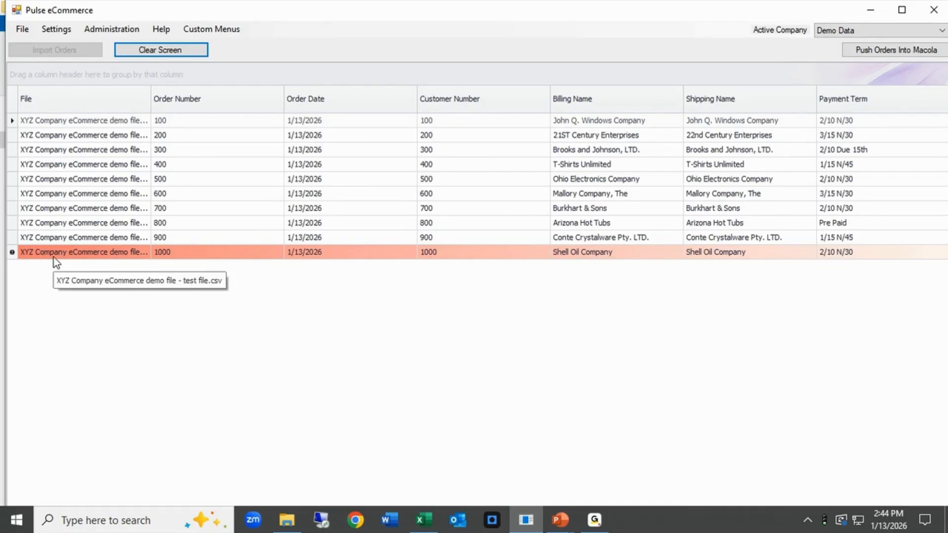
Open the flagged Shell Oil Company order and inspect the item error on line 8, DATA-BUSS.
mouse_move(13, 256)
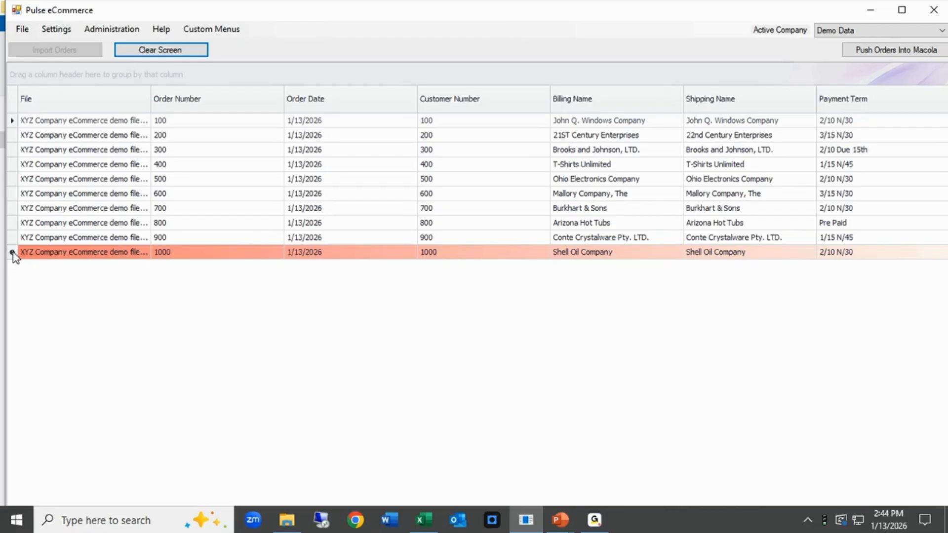
double_click(64, 253)
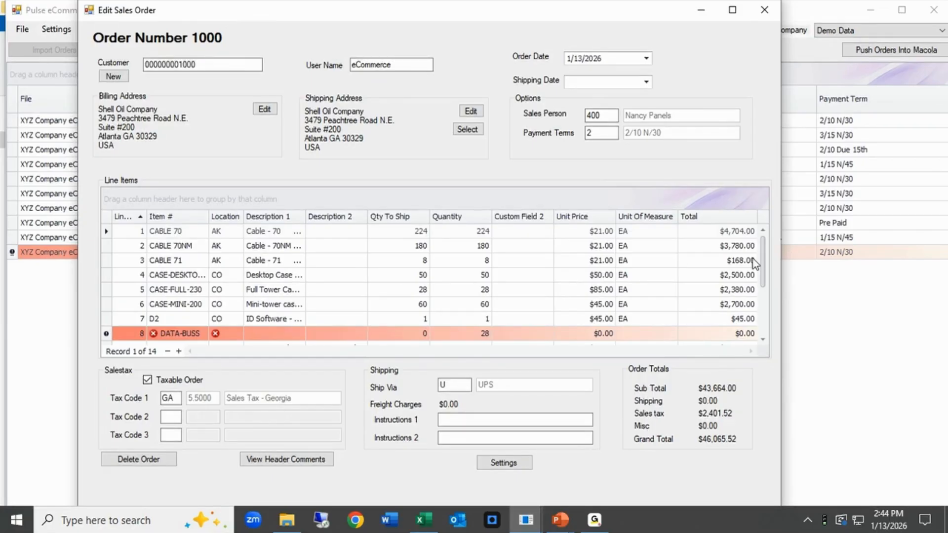
drag(763, 260, 760, 289)
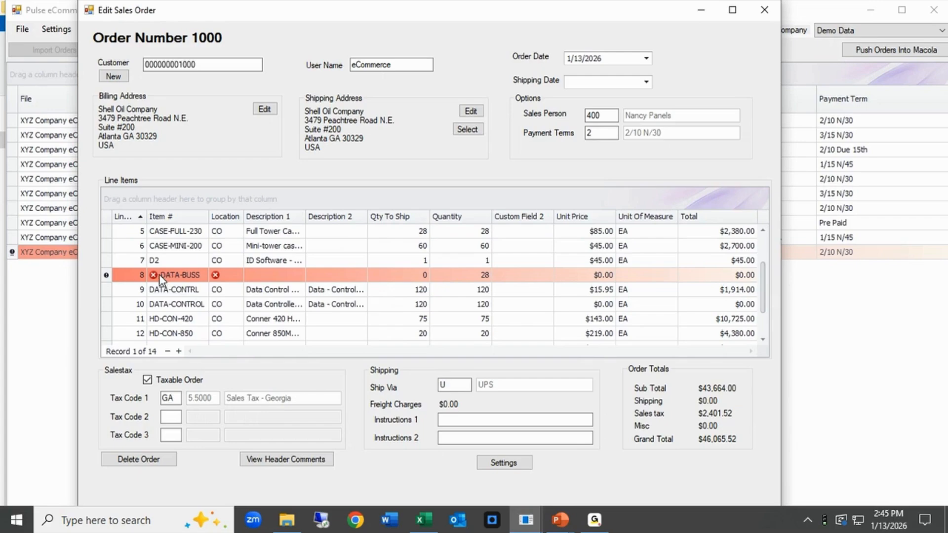
mouse_move(154, 275)
Correct the item on line 8 to DATA-BUS, filtering the item lookup by item numbers starting with "data".
click(174, 275)
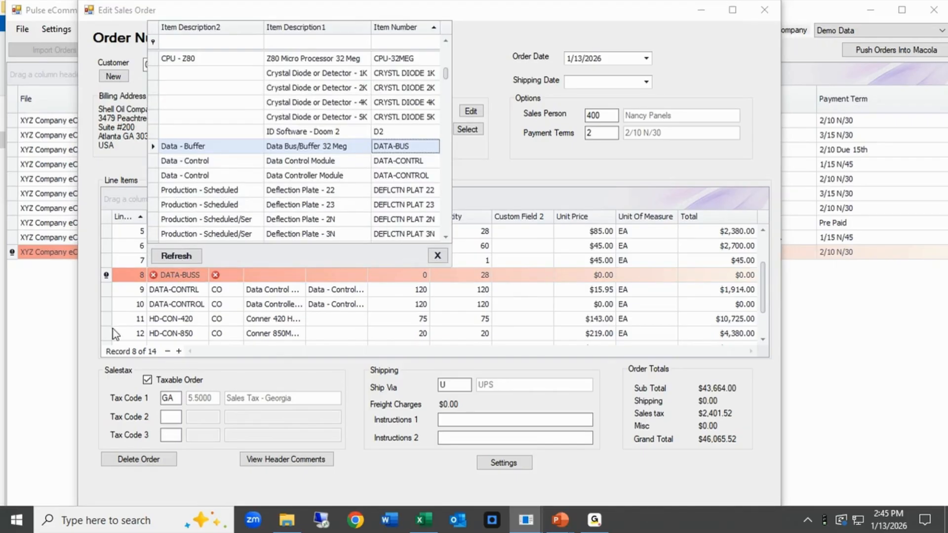
click(97, 342)
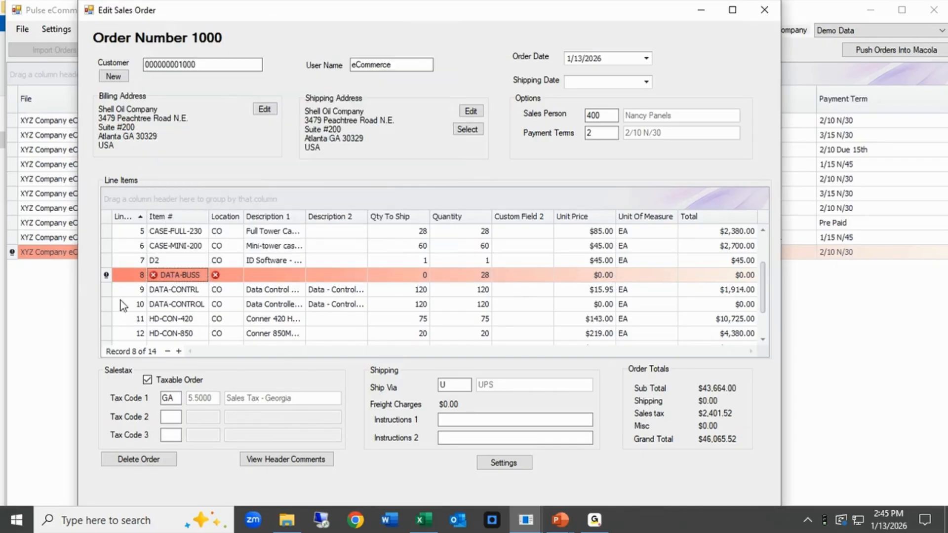
click(175, 277)
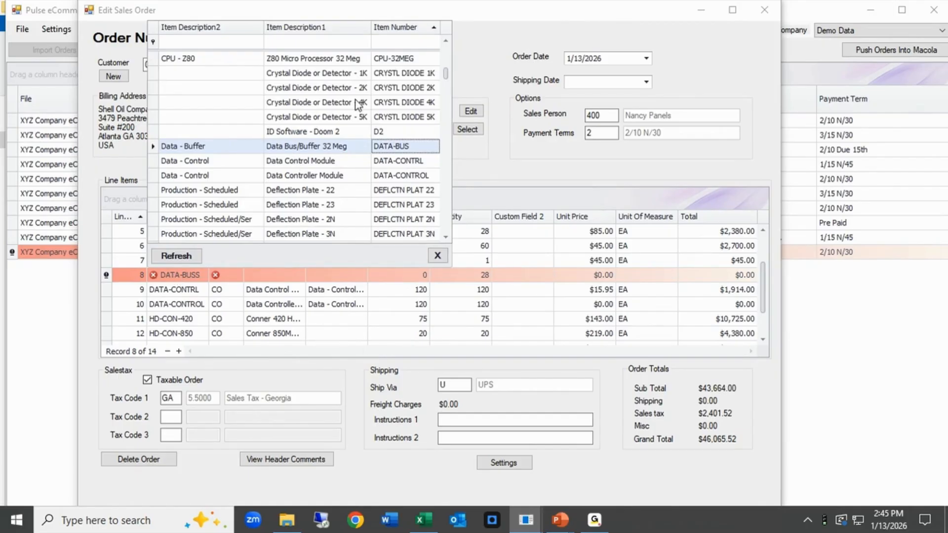
click(392, 42)
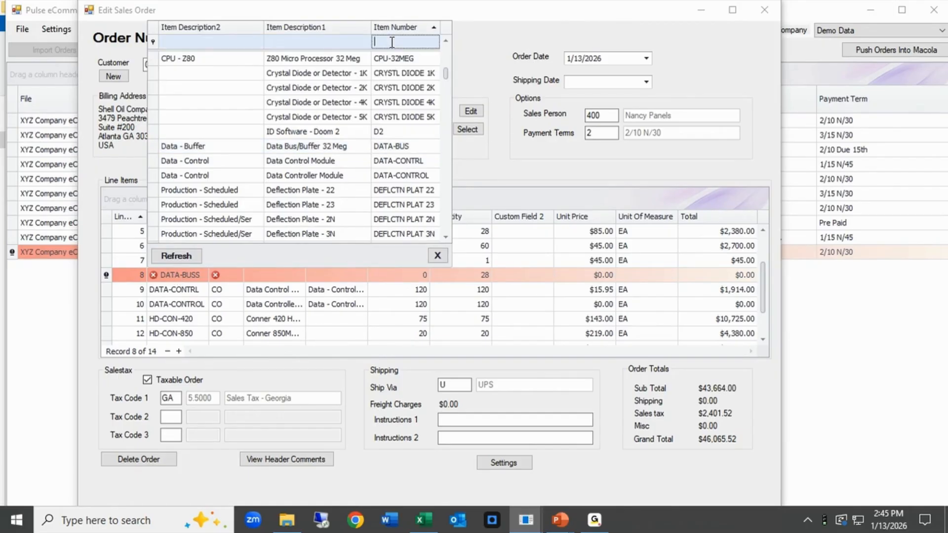
text(data)
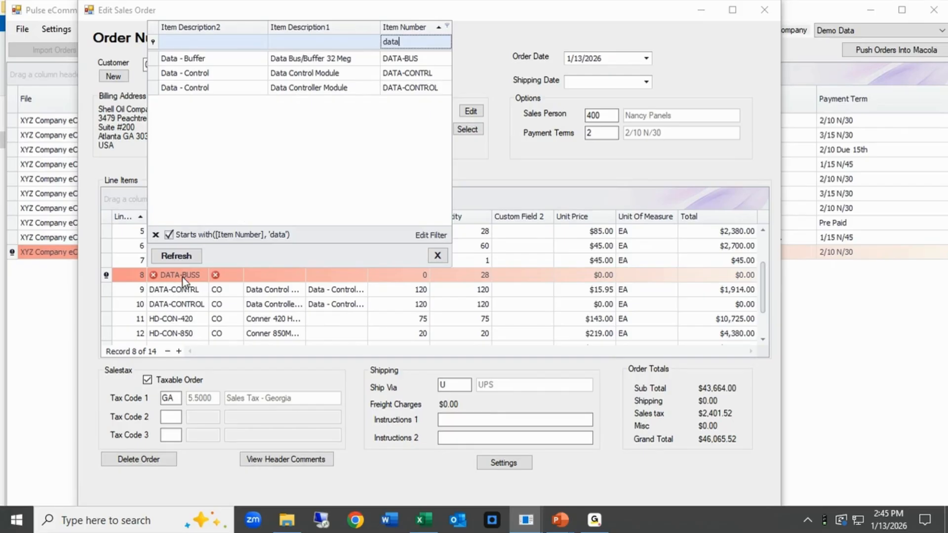
click(410, 58)
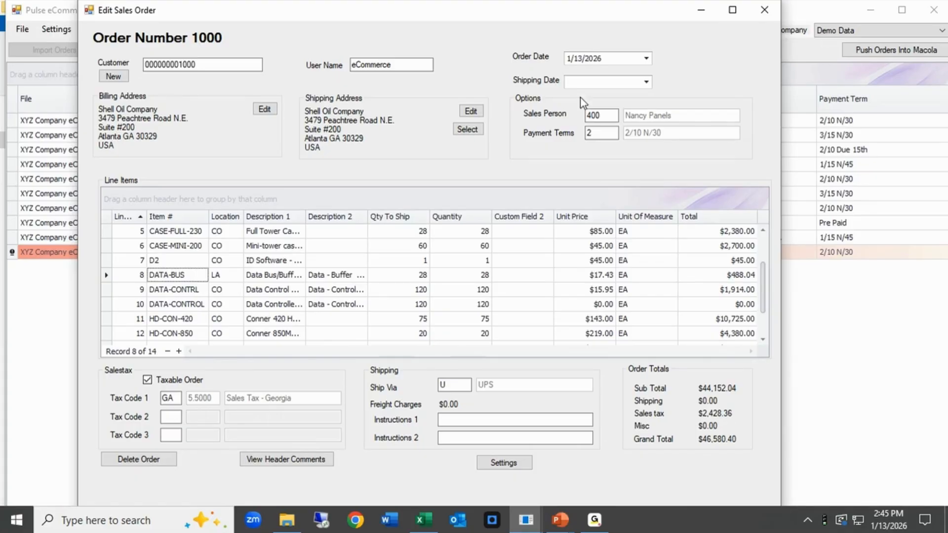
Close the corrected order, then clear all loaded orders and re-import them from the demo file.
click(753, 15)
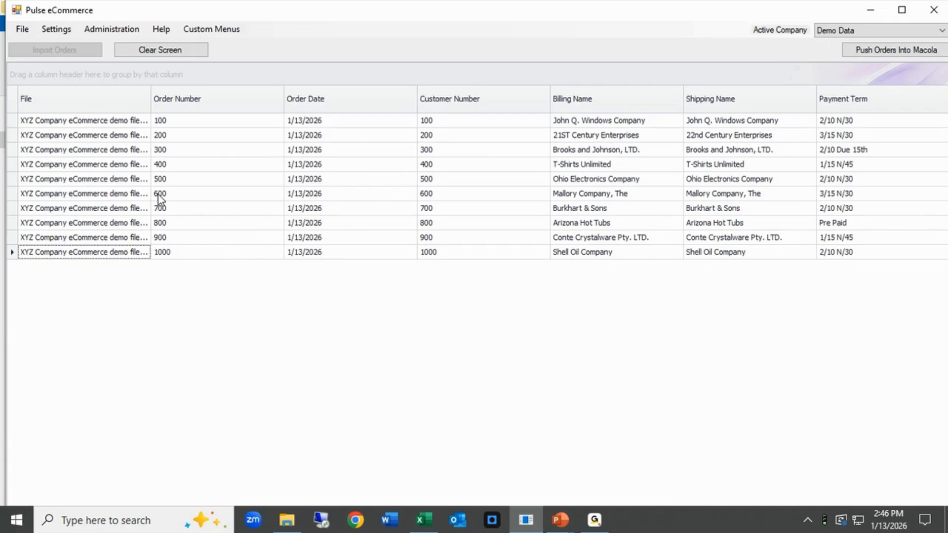
click(141, 52)
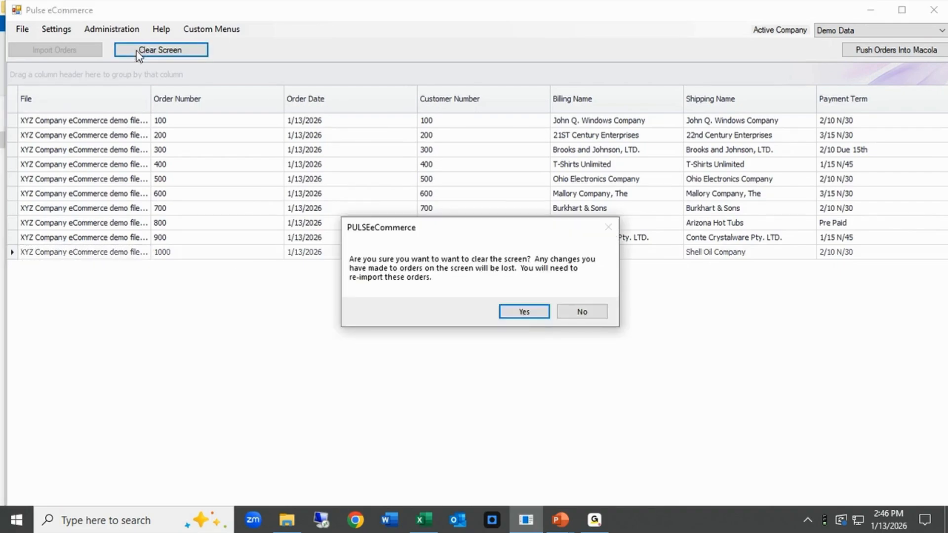
click(515, 311)
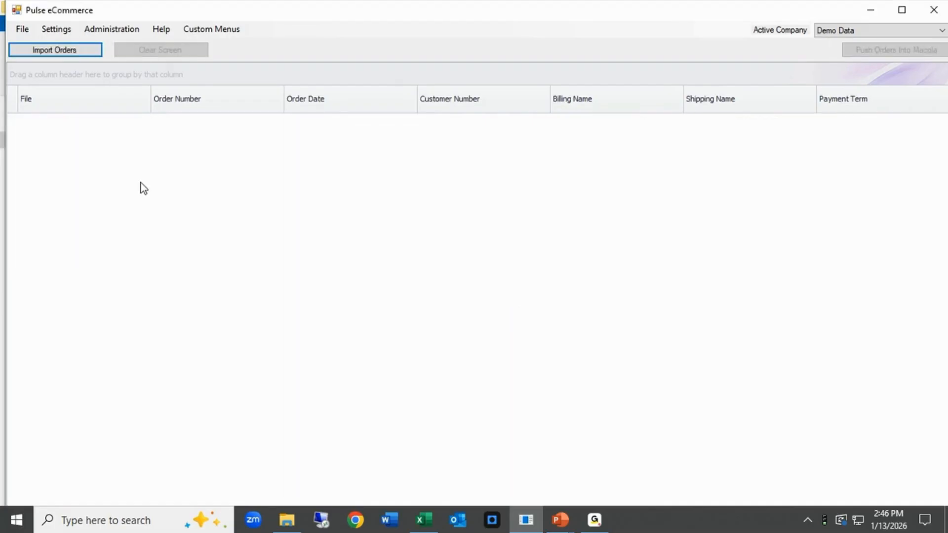
click(52, 56)
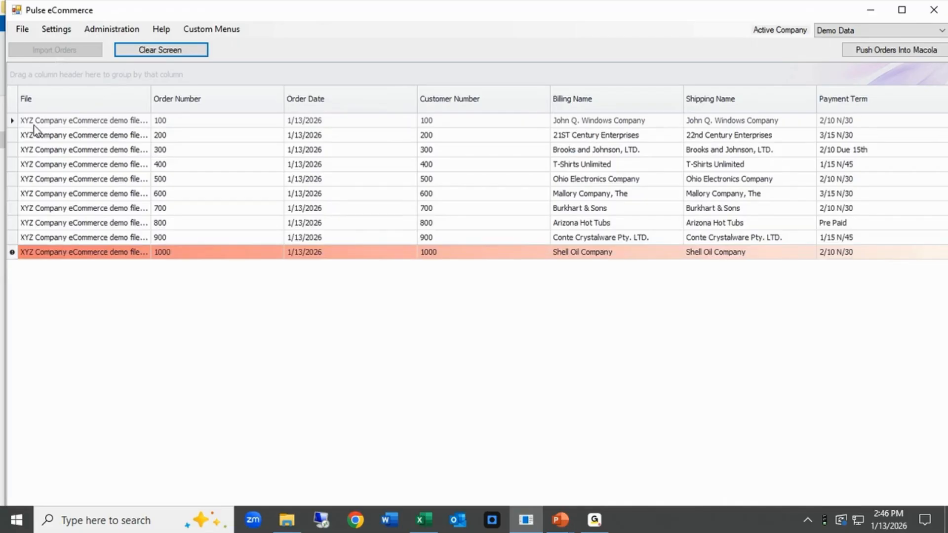
Open the flagged Shell Oil Company order, replace the invalid item on line 8 with DATA-BUS, and close the order.
double_click(70, 257)
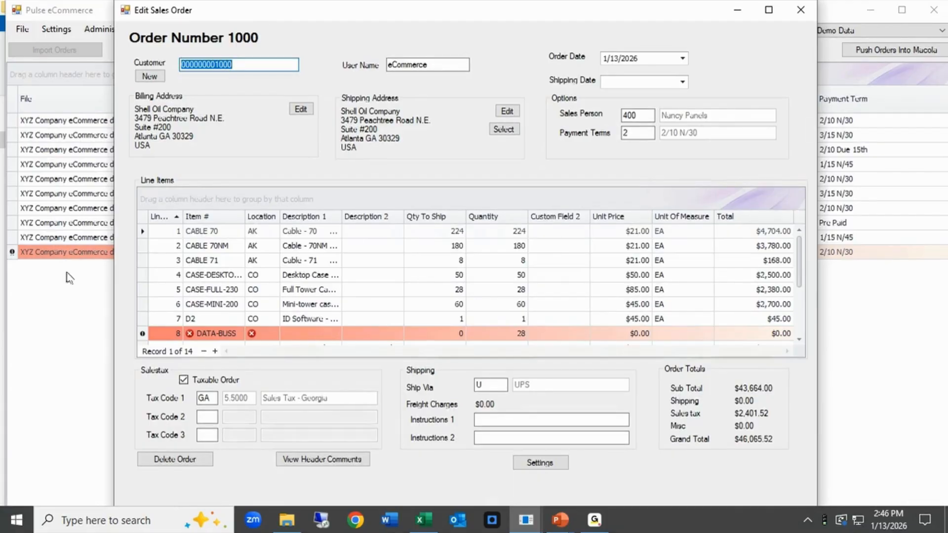
click(213, 337)
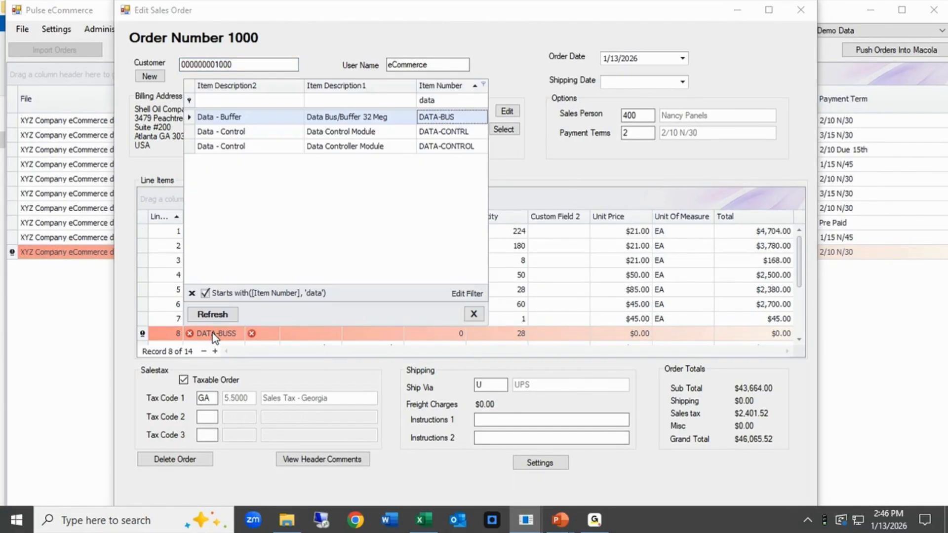
double_click(444, 115)
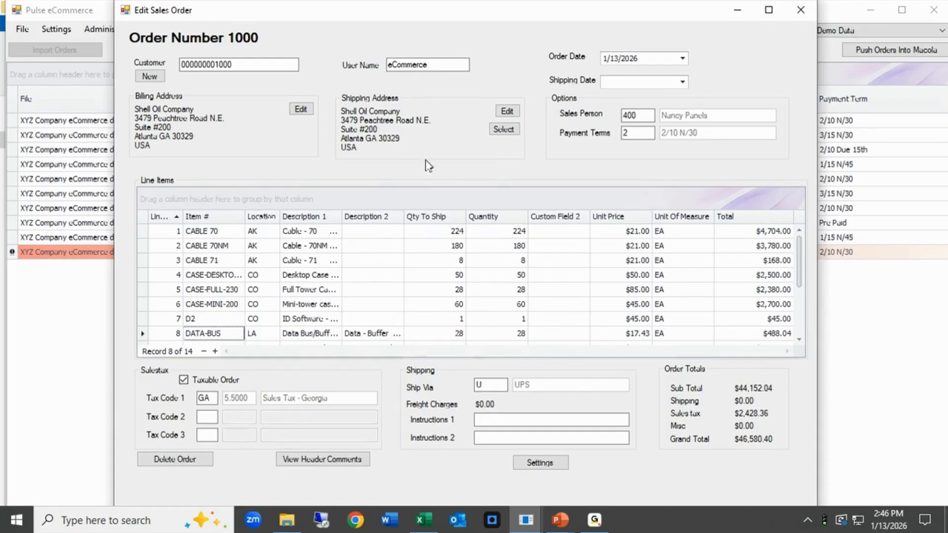
click(797, 14)
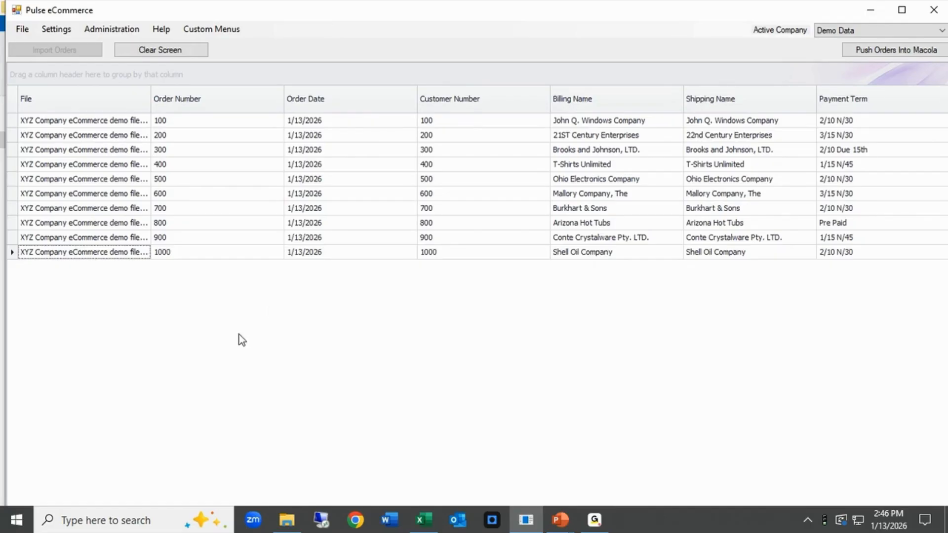
Open the Ohio Electronics Company order to review its details and line items, and close it.
double_click(54, 181)
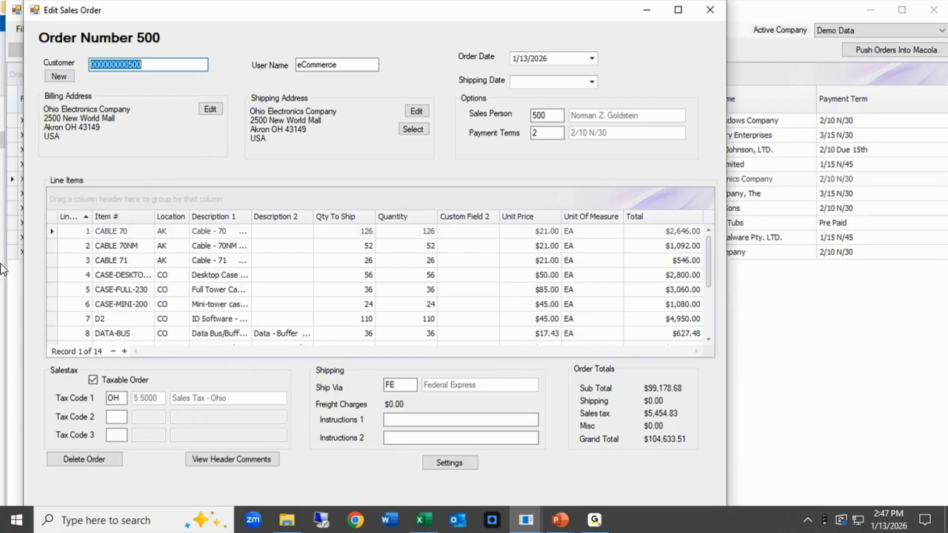
click(709, 10)
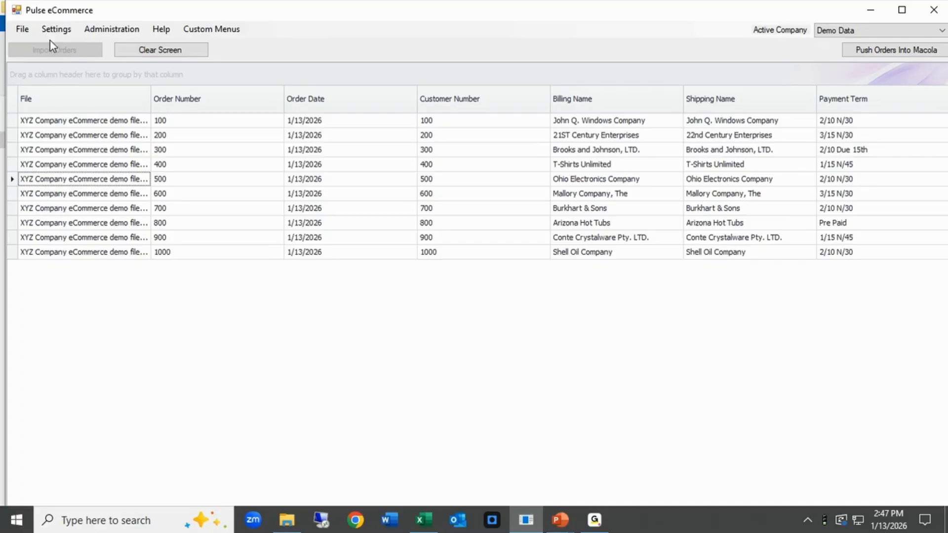
Open the integration setup and load the RRP Order Header Import data map.
click(54, 29)
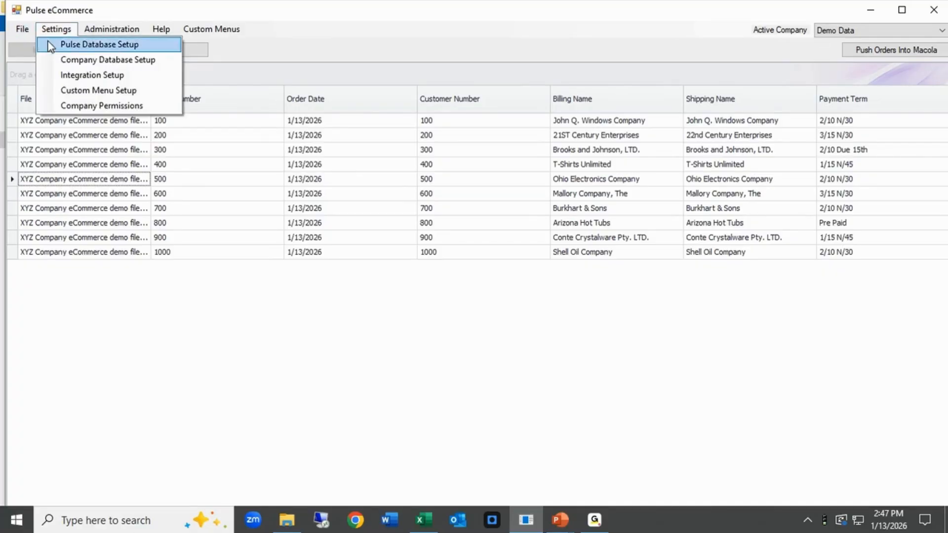
click(63, 74)
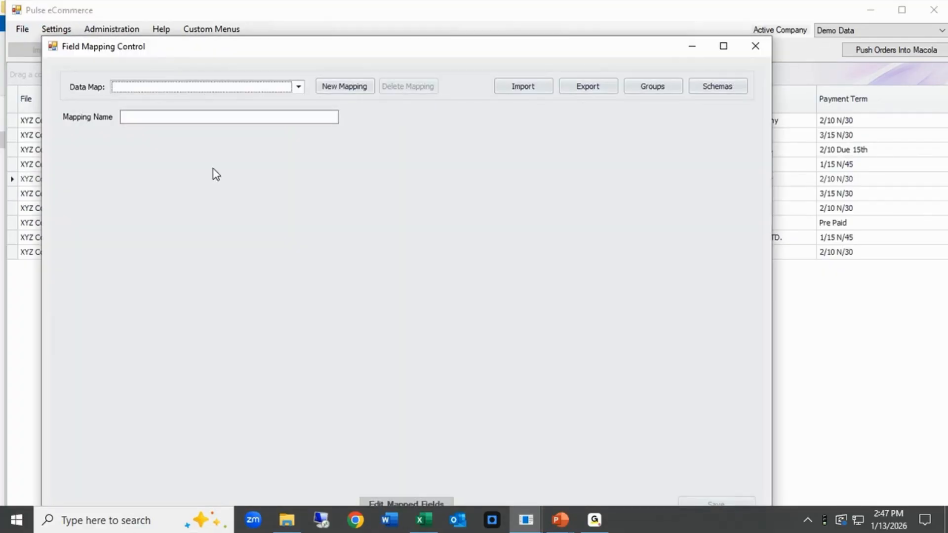
click(298, 87)
scroll(196, 253, down, 2)
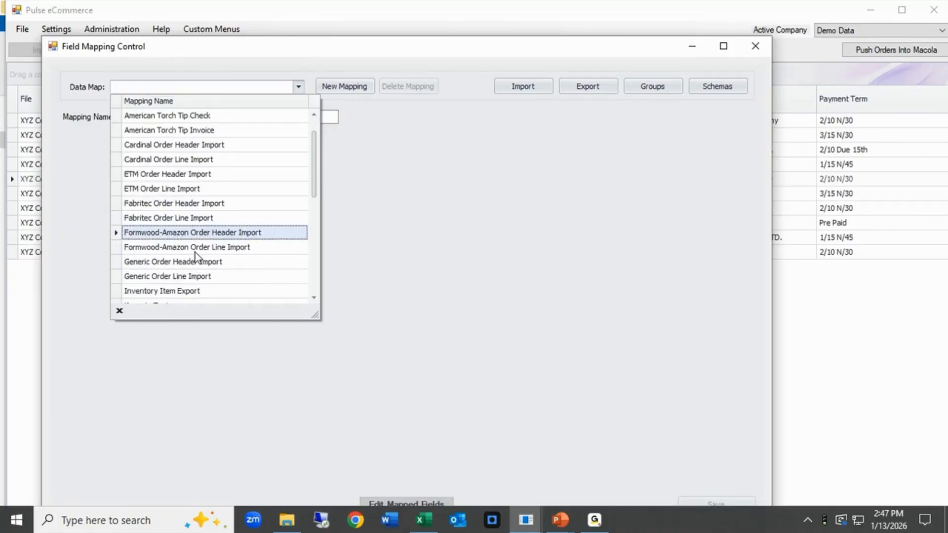
scroll(195, 253, down, 4)
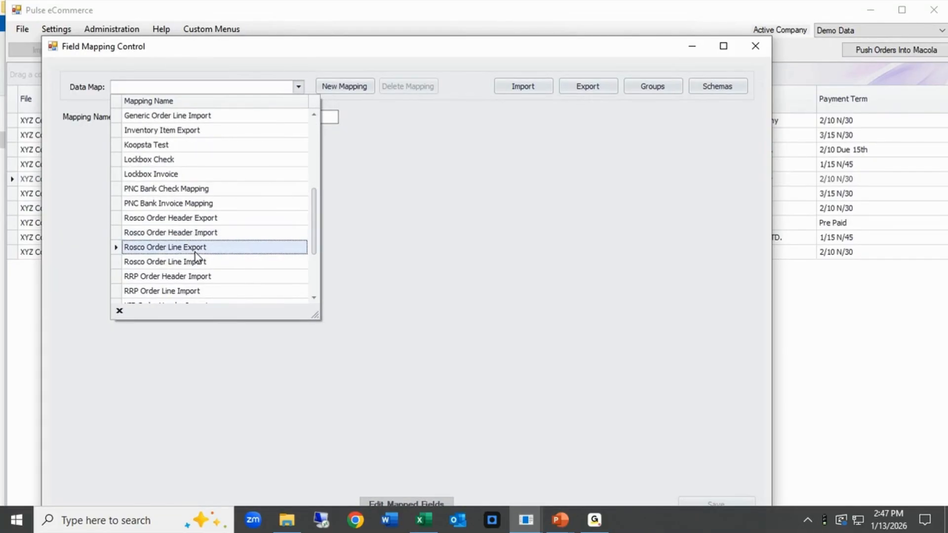
click(164, 232)
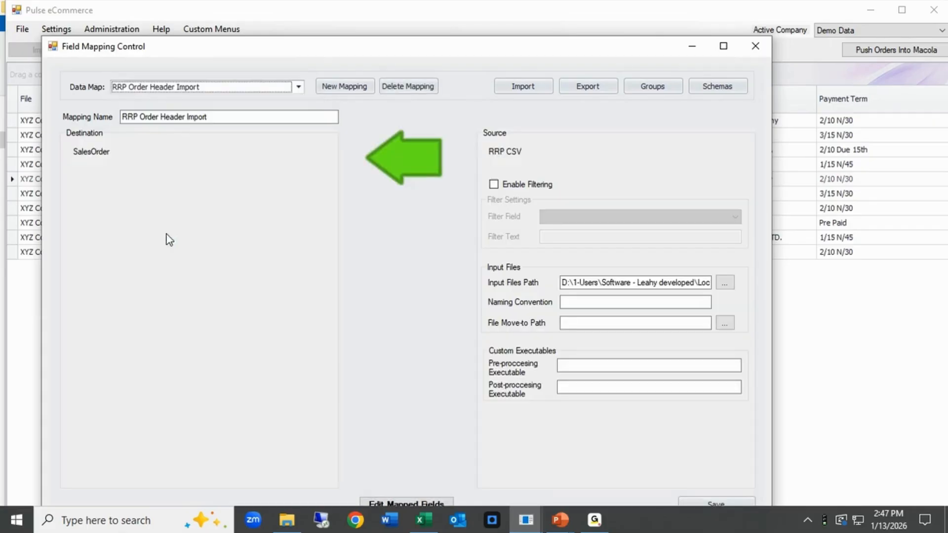
Review which destination fields the header import maps, widening the Source column to read the full sources, and close the mapped fields.
click(378, 499)
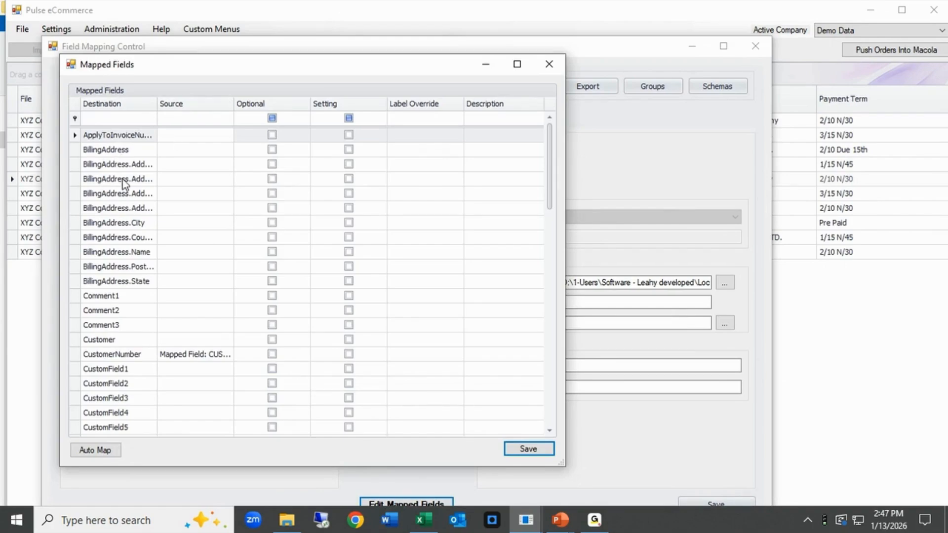
scroll(183, 327, down, 3)
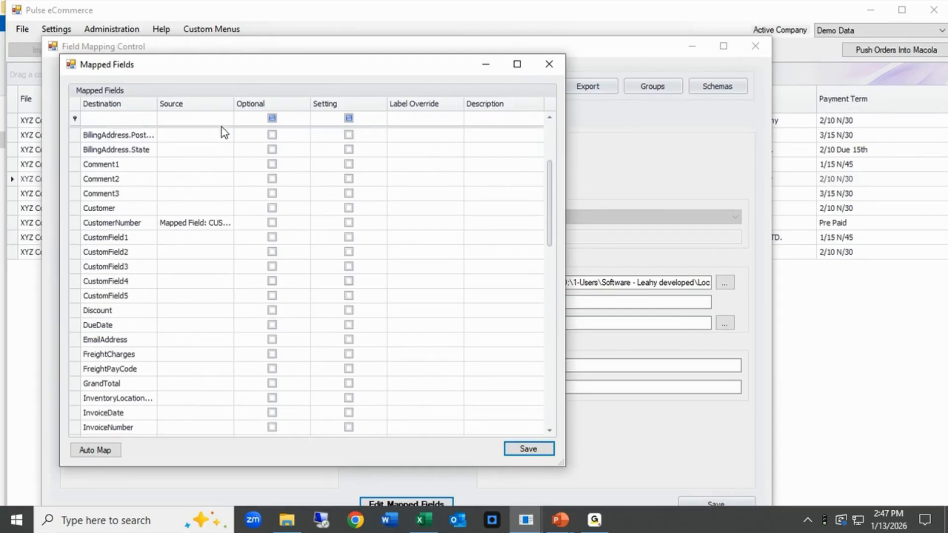
drag(234, 105, 270, 114)
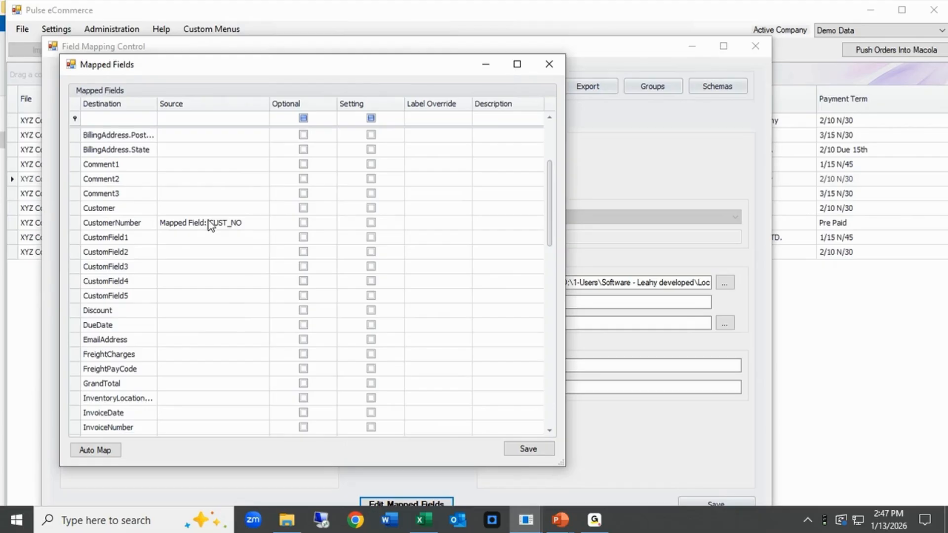
scroll(209, 232, down, 5)
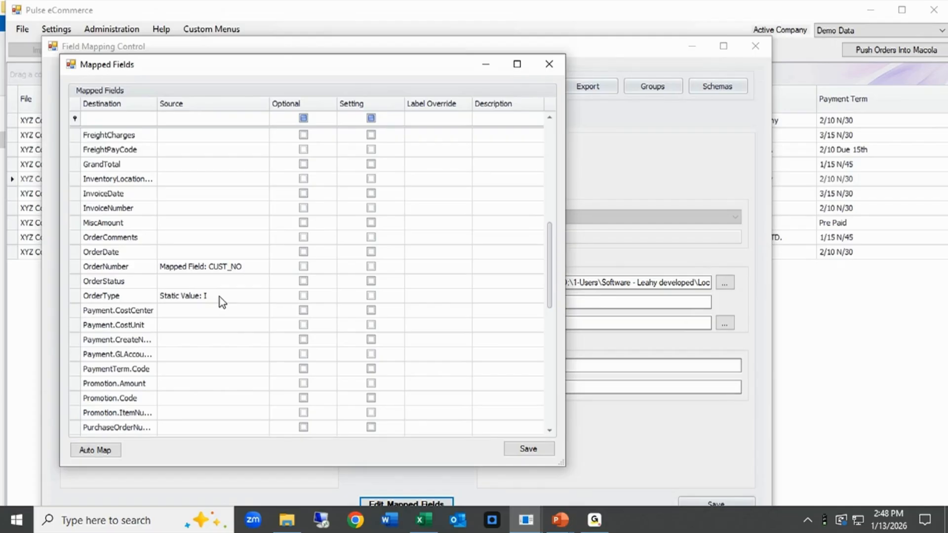
scroll(220, 297, down, 7)
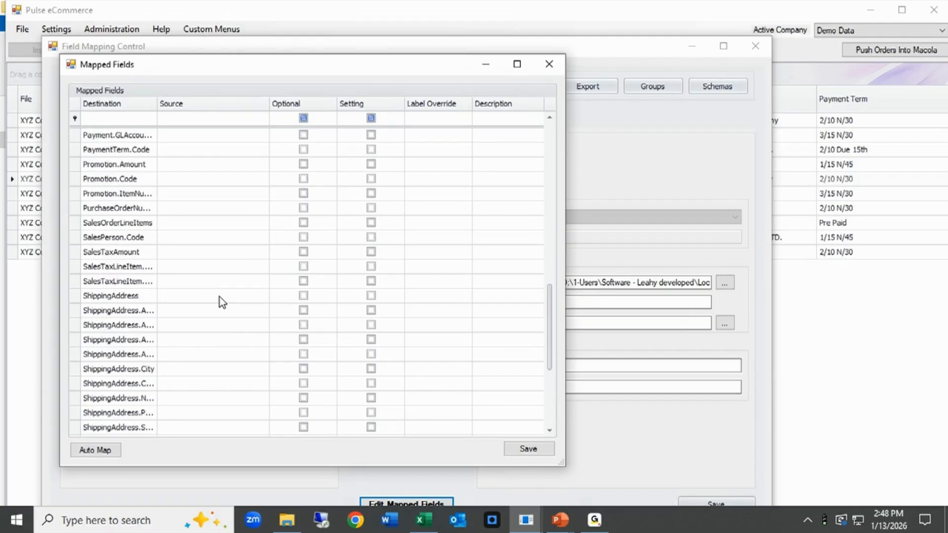
scroll(220, 297, up, 5)
scroll(220, 297, up, 1)
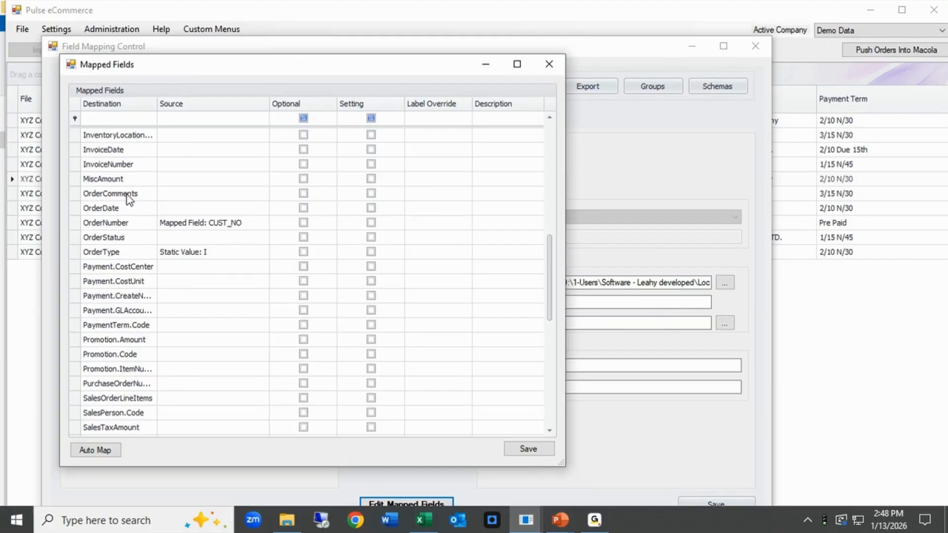
click(519, 447)
click(548, 64)
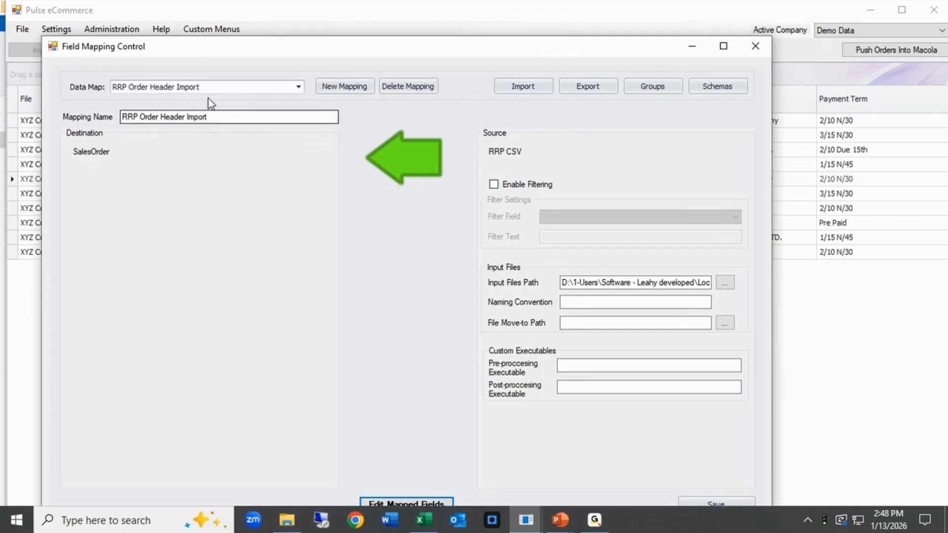
Load the RRP Order Line Import data map and examine its mapped fields with the Source column widened.
click(217, 87)
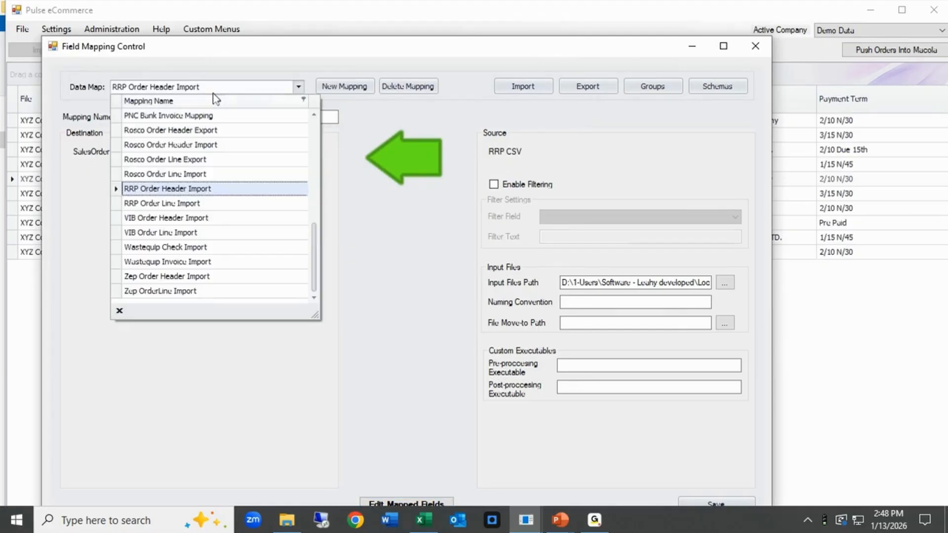
click(192, 203)
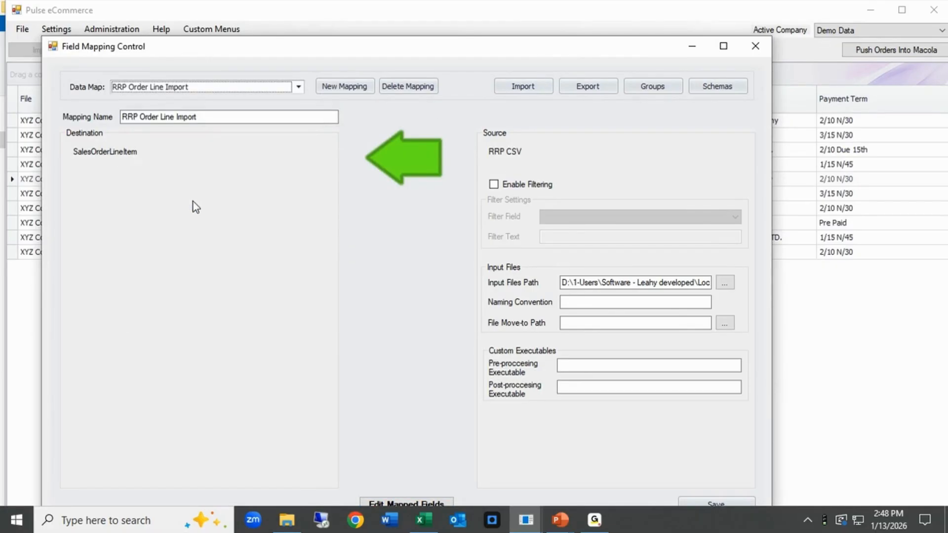
click(413, 501)
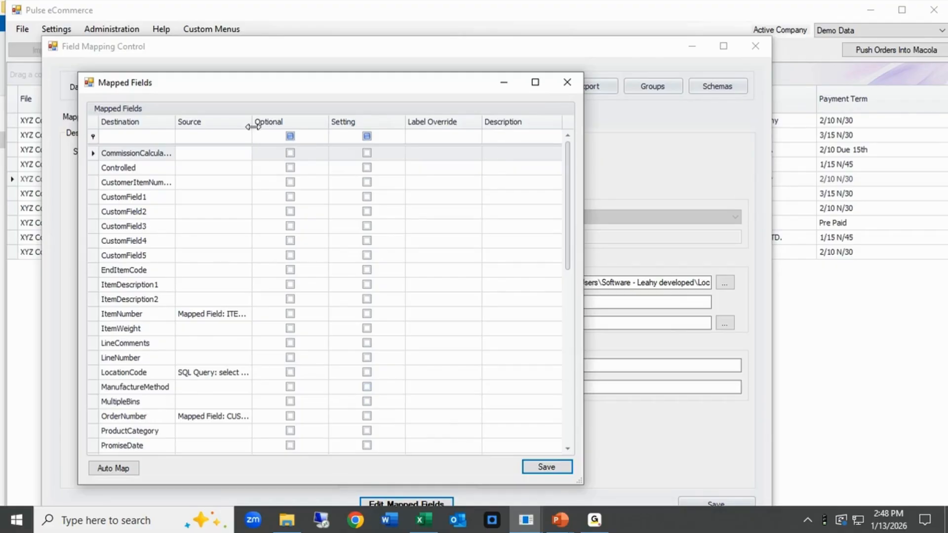
drag(253, 127, 275, 127)
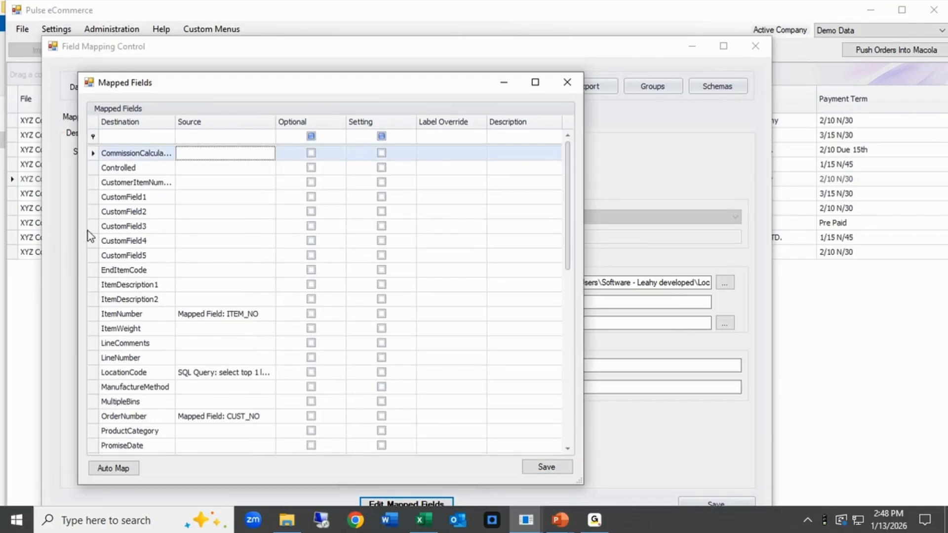
scroll(122, 316, down, 8)
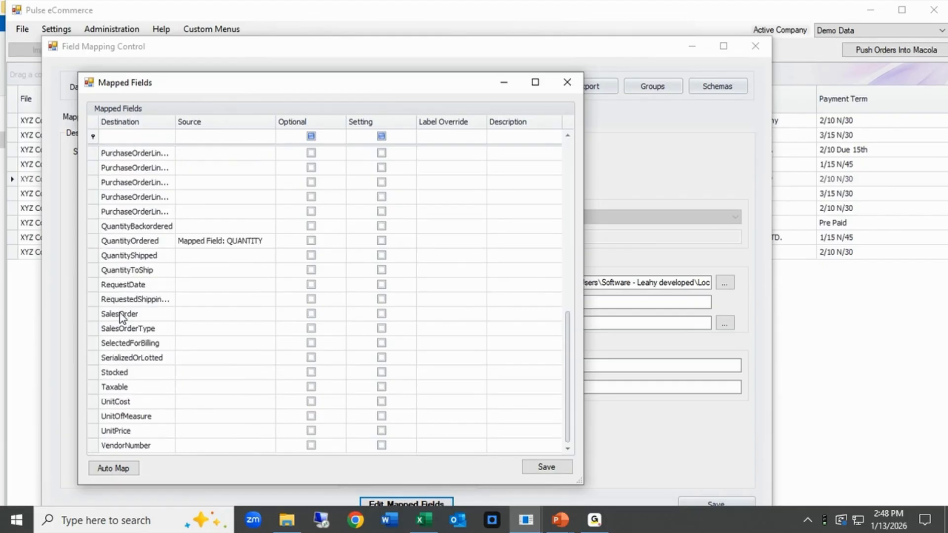
scroll(116, 314, up, 5)
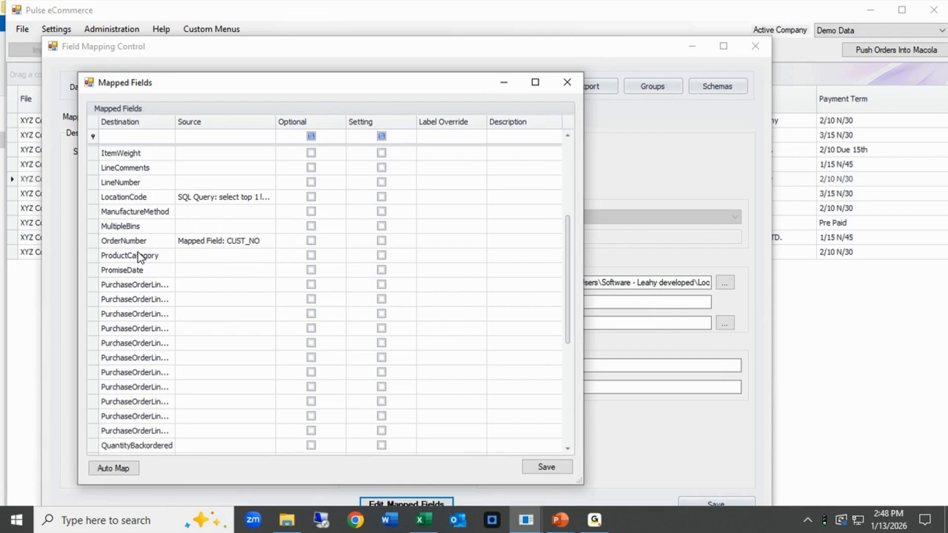
scroll(139, 256, down, 3)
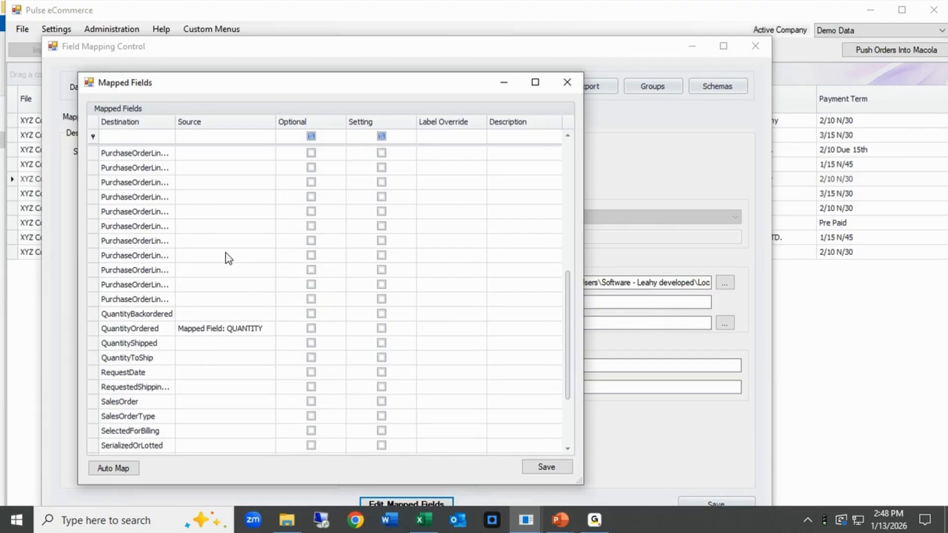
Inspect the value specification options for the QuantityOrdered field, and close it together with the mapped fields.
double_click(240, 328)
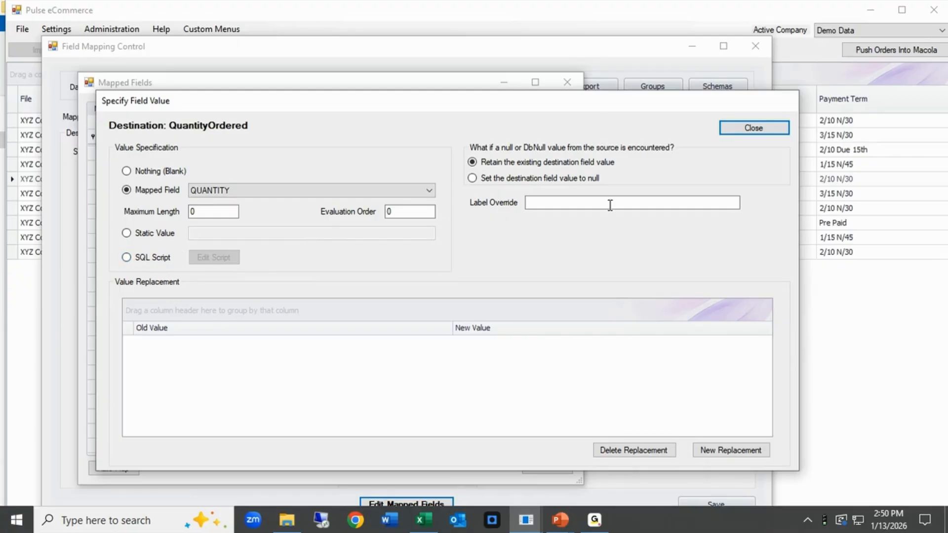
click(755, 127)
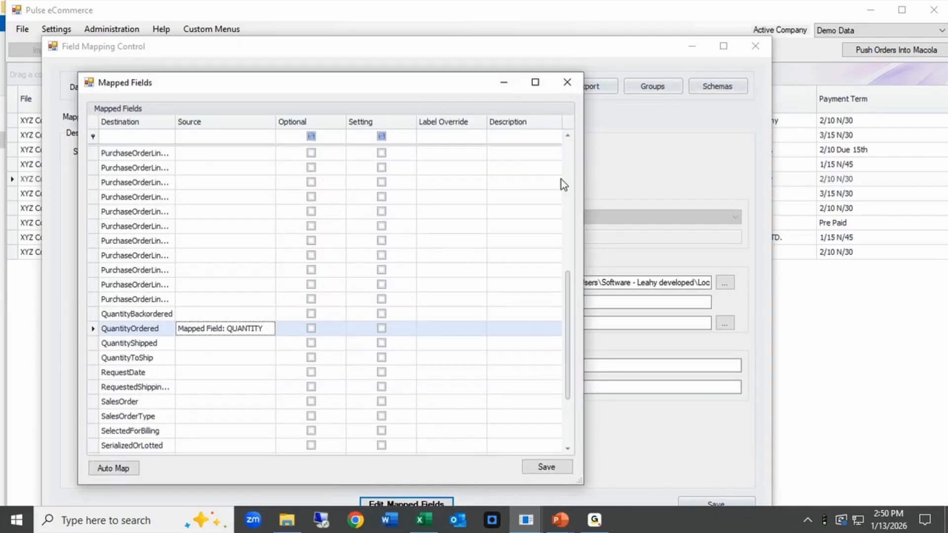
click(565, 84)
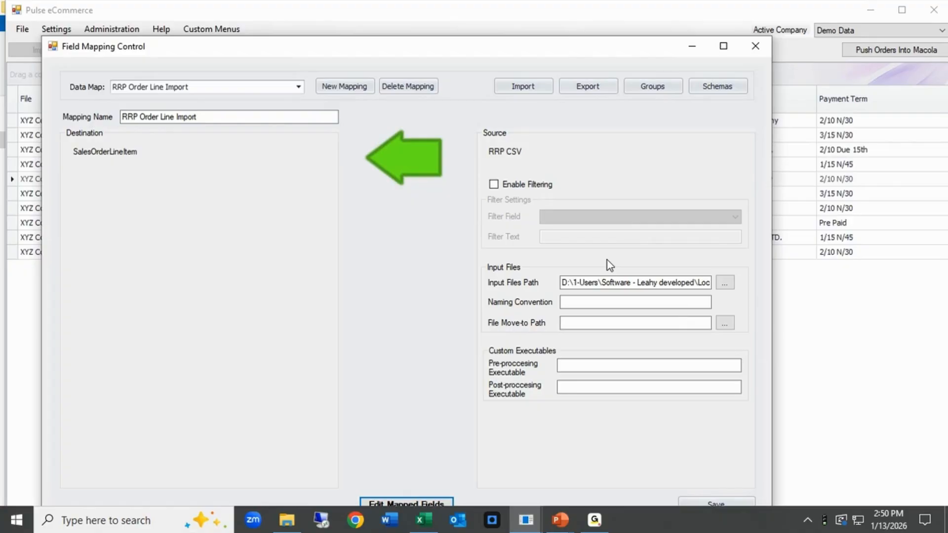
Look through the list of available data maps without loading another one, and close the field mapping window.
click(631, 282)
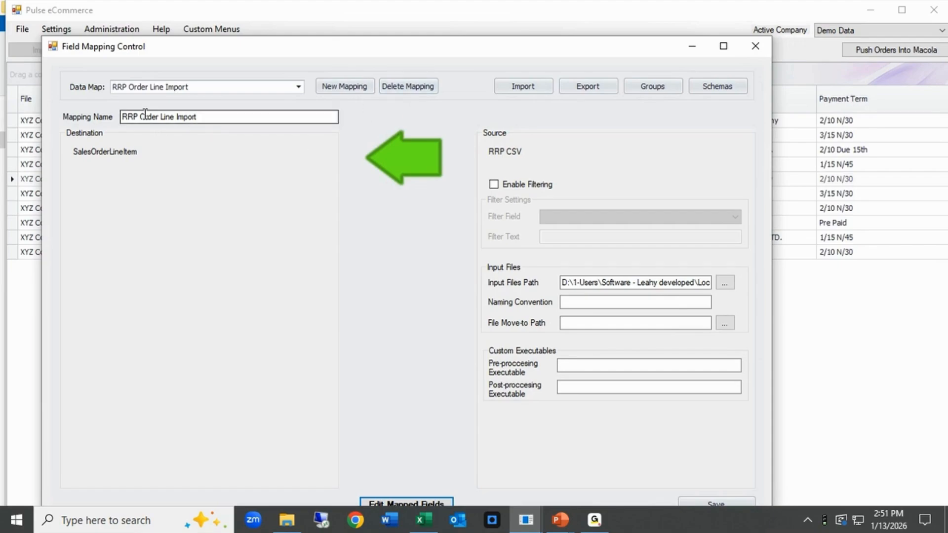
click(214, 88)
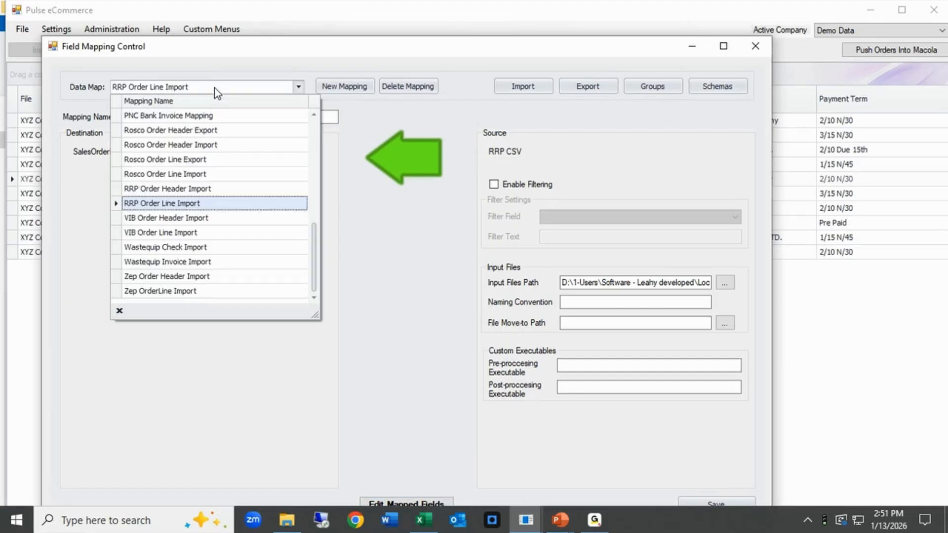
scroll(204, 216, up, 3)
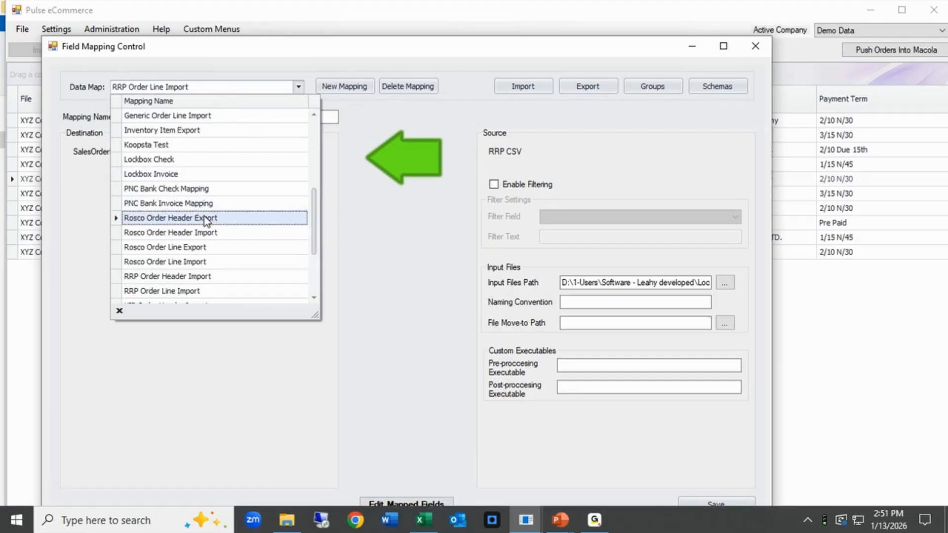
click(360, 261)
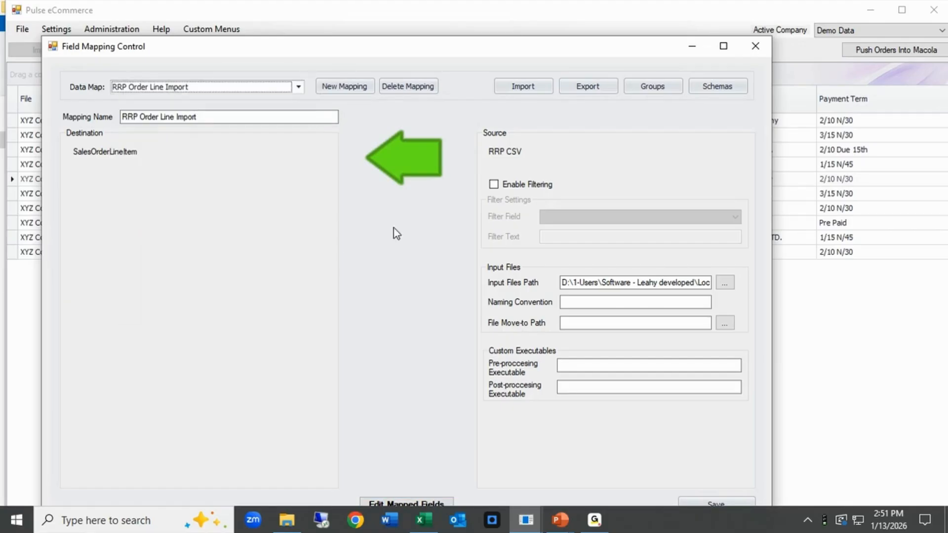
click(754, 48)
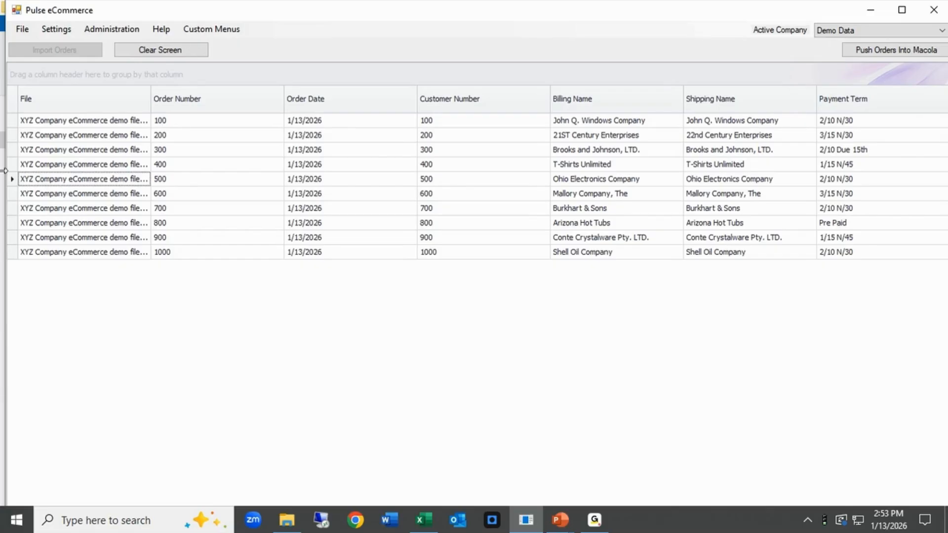
Check which export options are offered for sales orders and items.
click(23, 31)
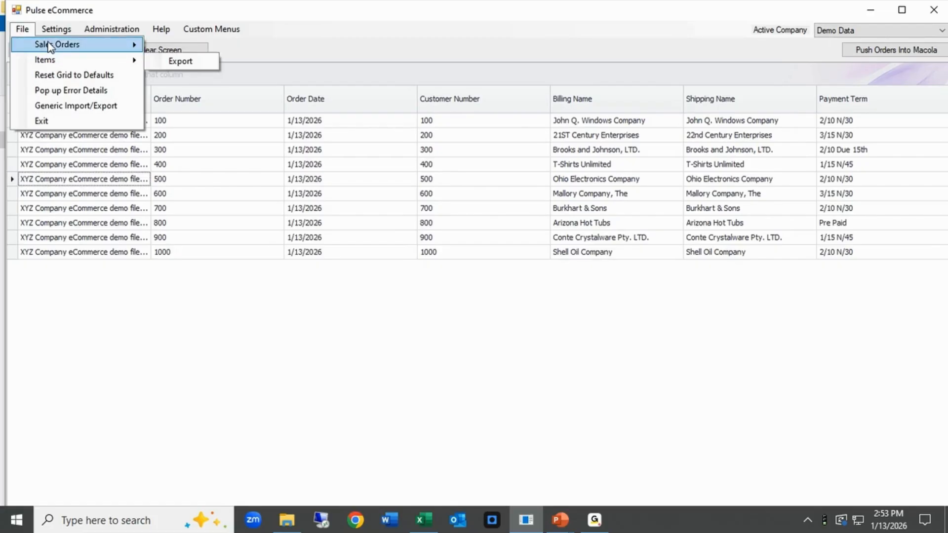
mouse_move(53, 61)
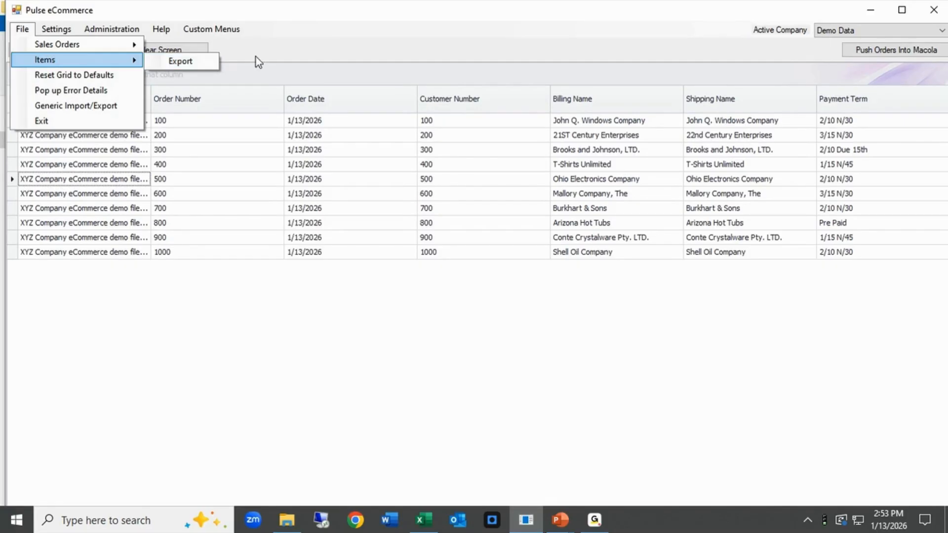
click(291, 52)
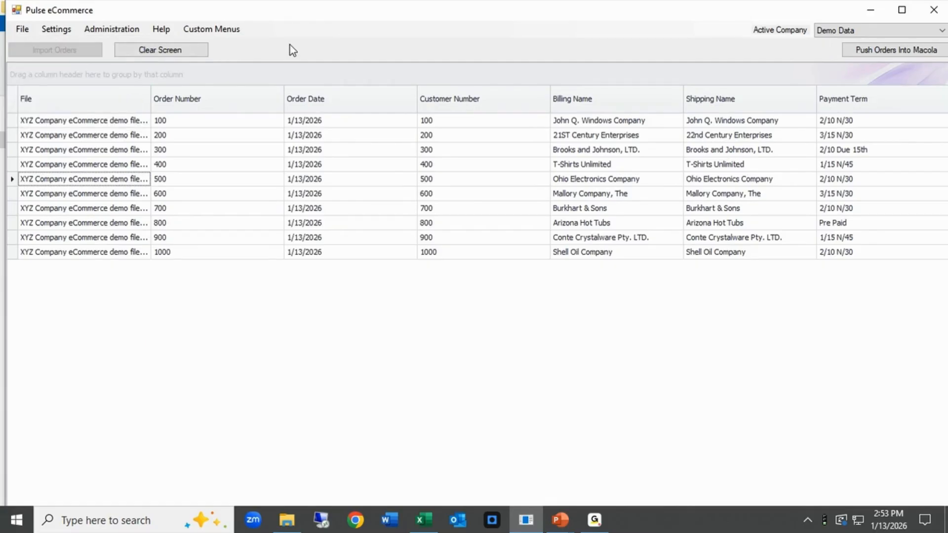
Open order 200, inspect the editable fields of its billing address, and close the address and the order unchanged.
click(68, 137)
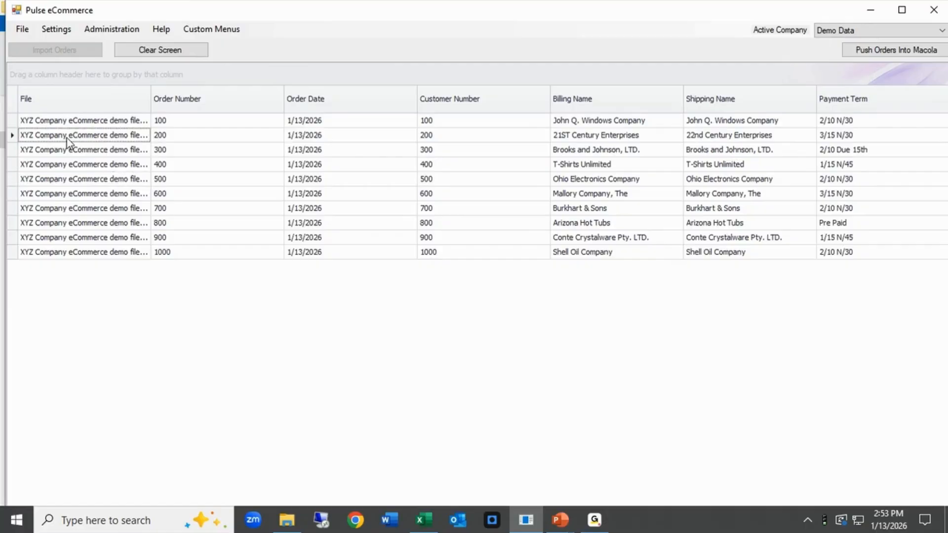
double_click(67, 139)
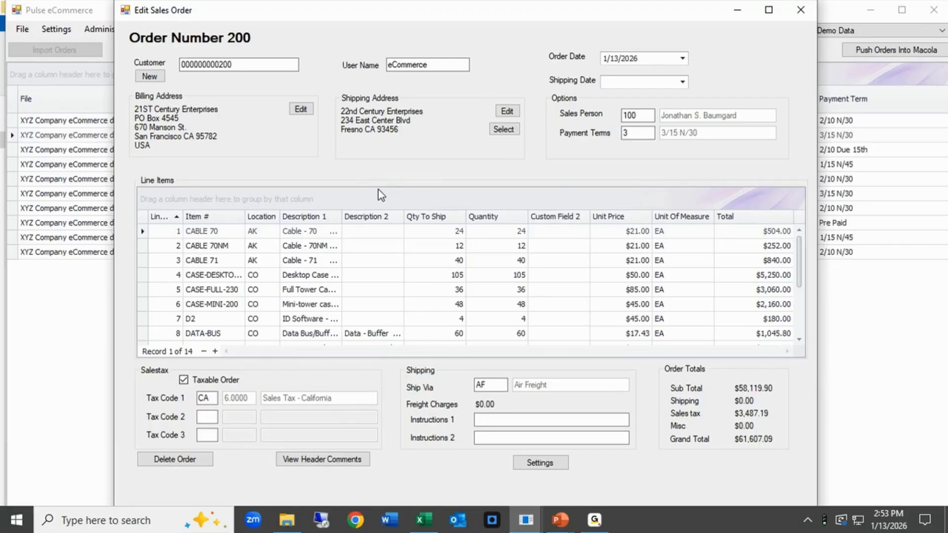
click(300, 109)
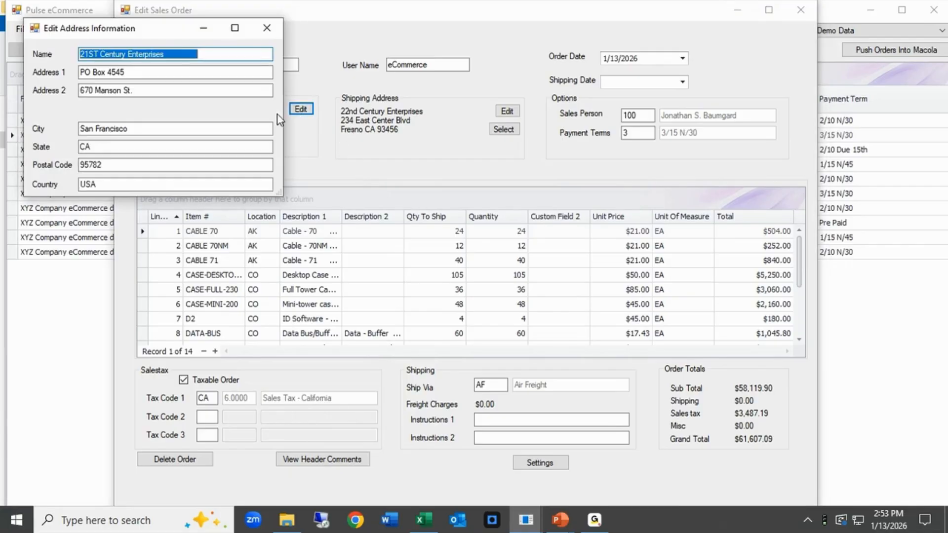
click(334, 165)
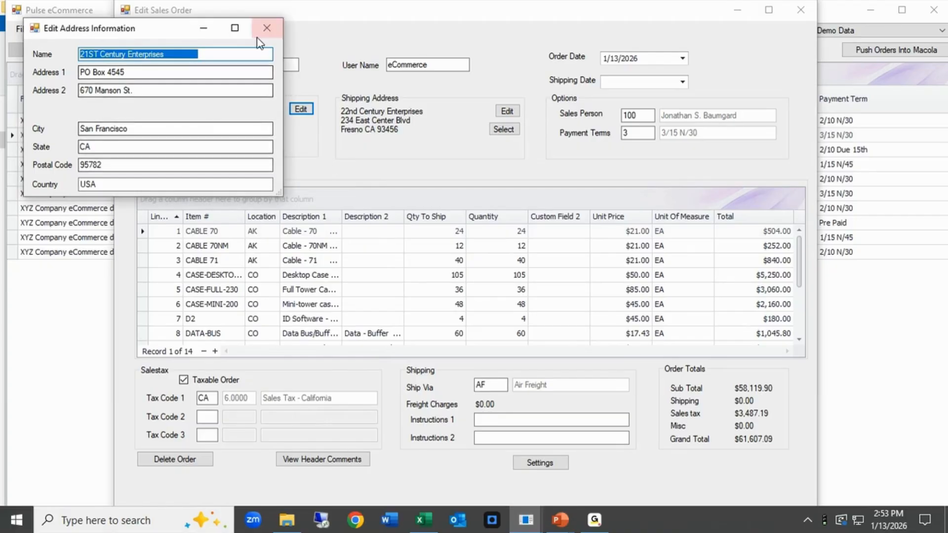
click(267, 28)
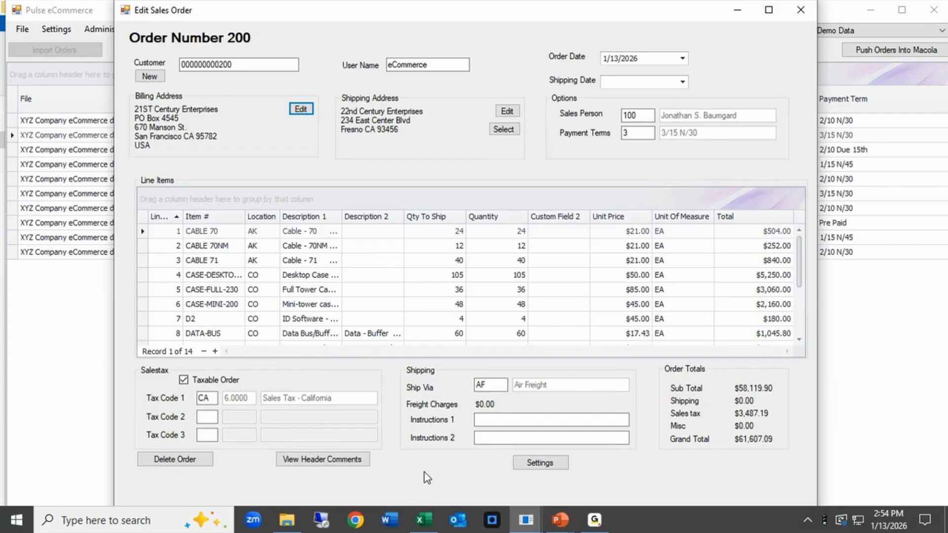
click(801, 11)
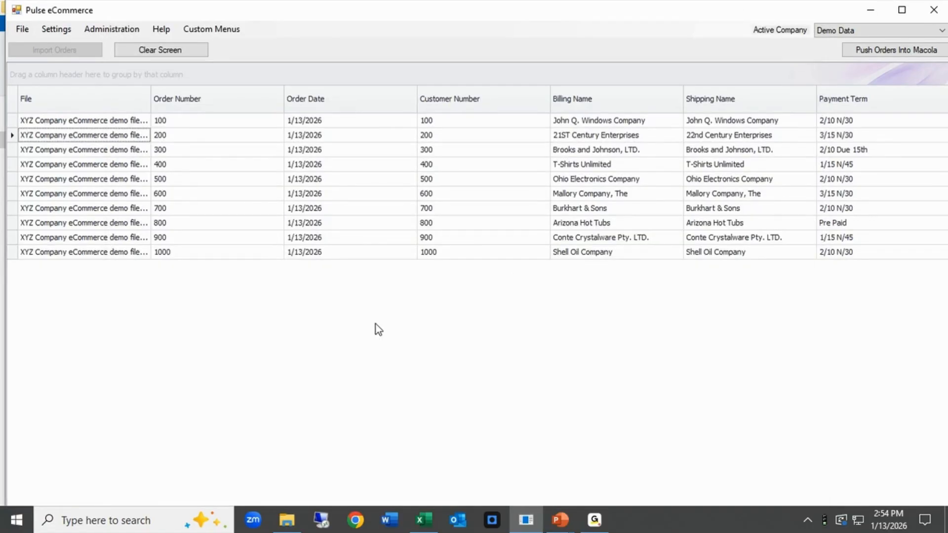
Open order 400, review its line items through the last line with the Item # column widened, and close the order.
double_click(47, 167)
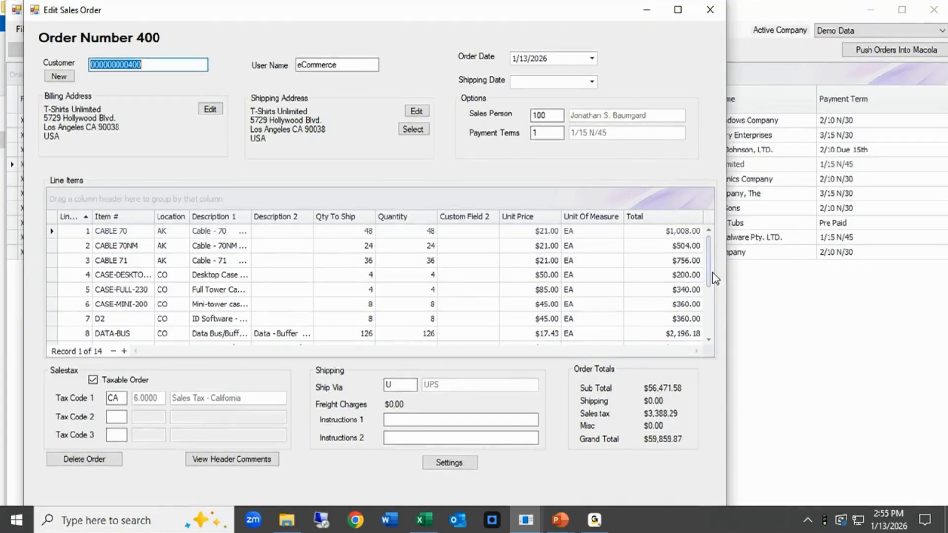
drag(711, 276, 712, 323)
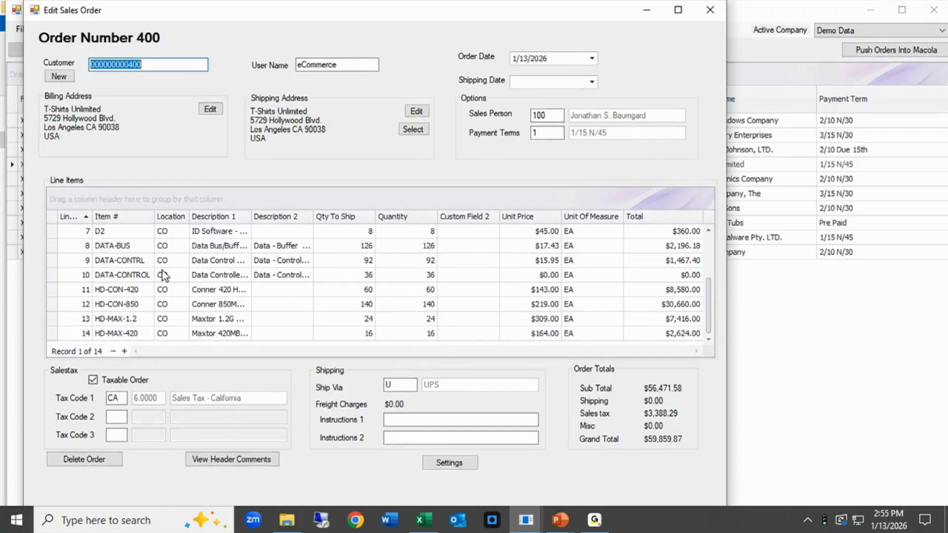
drag(155, 216, 171, 217)
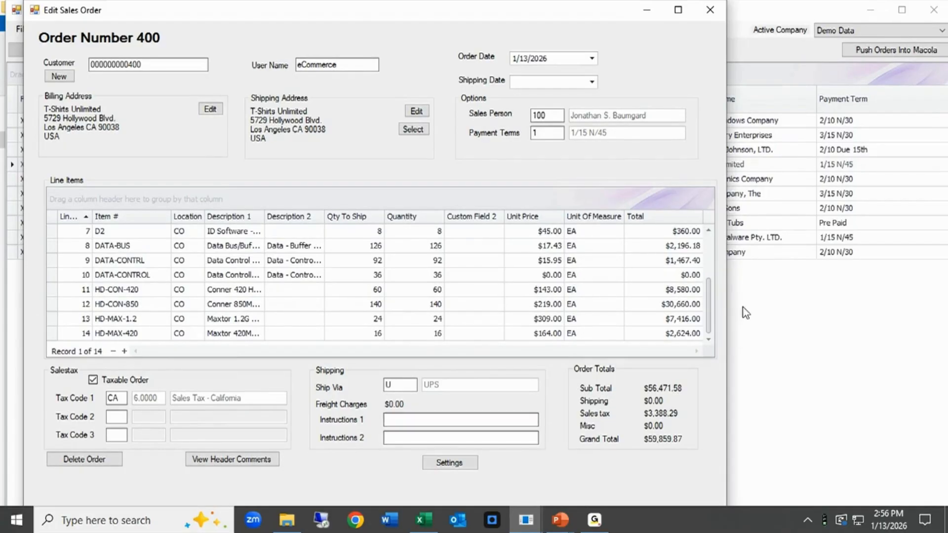
click(709, 11)
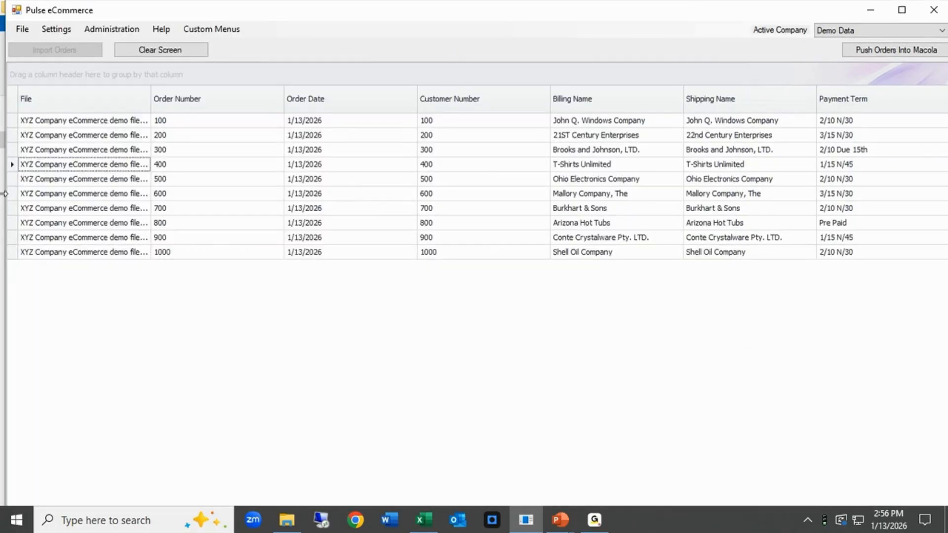
Revisit the item export option without running it.
click(23, 28)
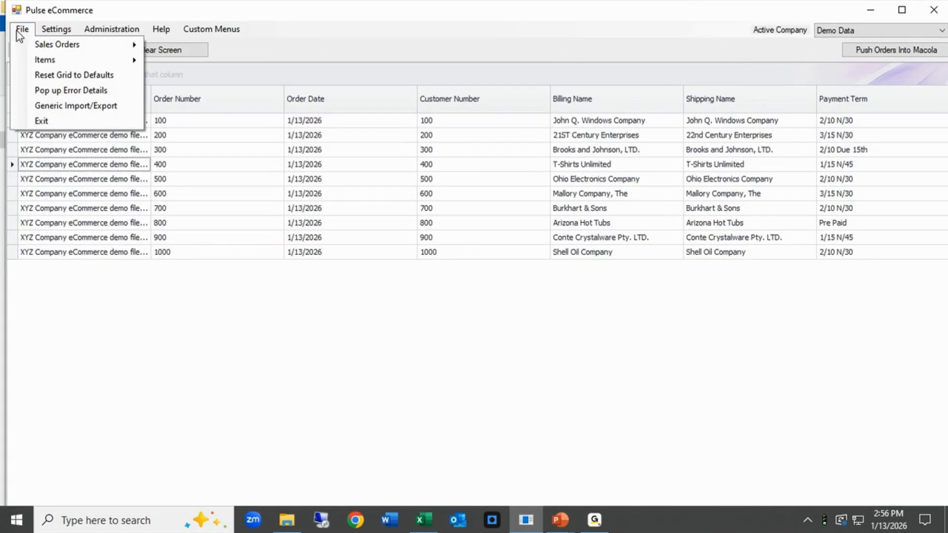
mouse_move(30, 57)
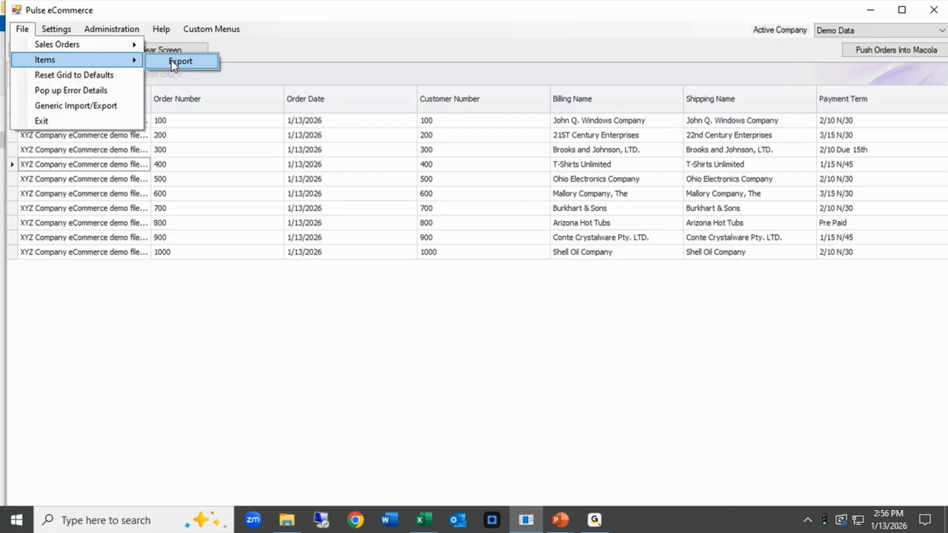
click(251, 53)
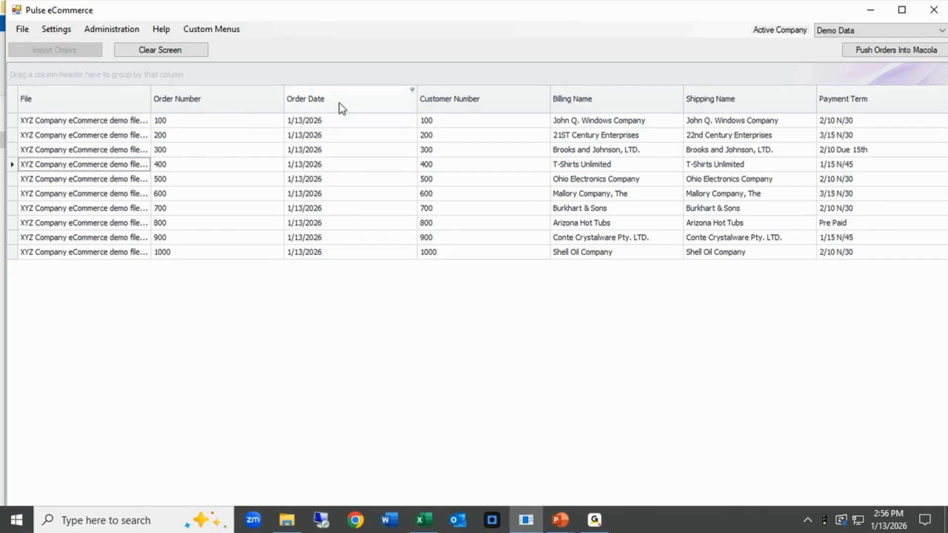
Move Order Date after Customer Number and Shipping Name before Billing Name, and sort the orders ascending by Shipping Name.
drag(338, 106, 540, 100)
drag(730, 100, 598, 101)
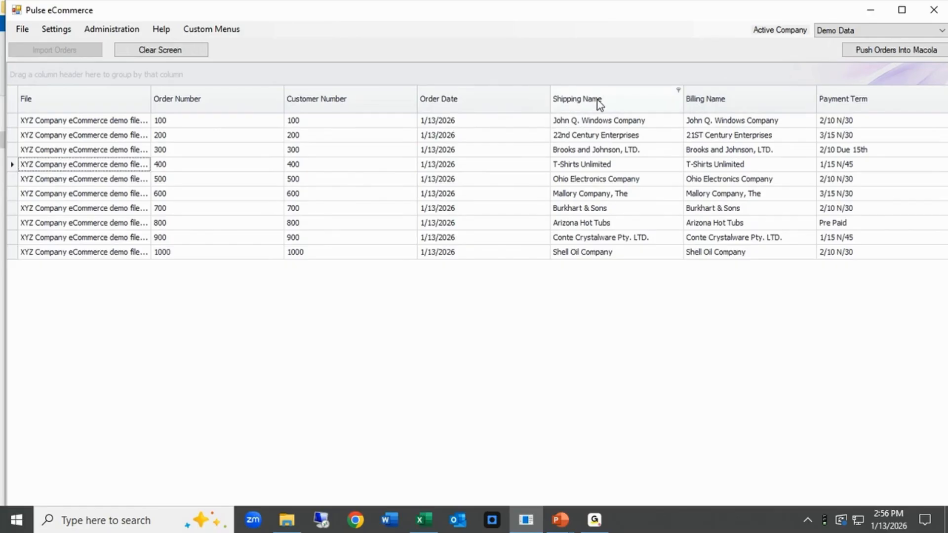
click(601, 101)
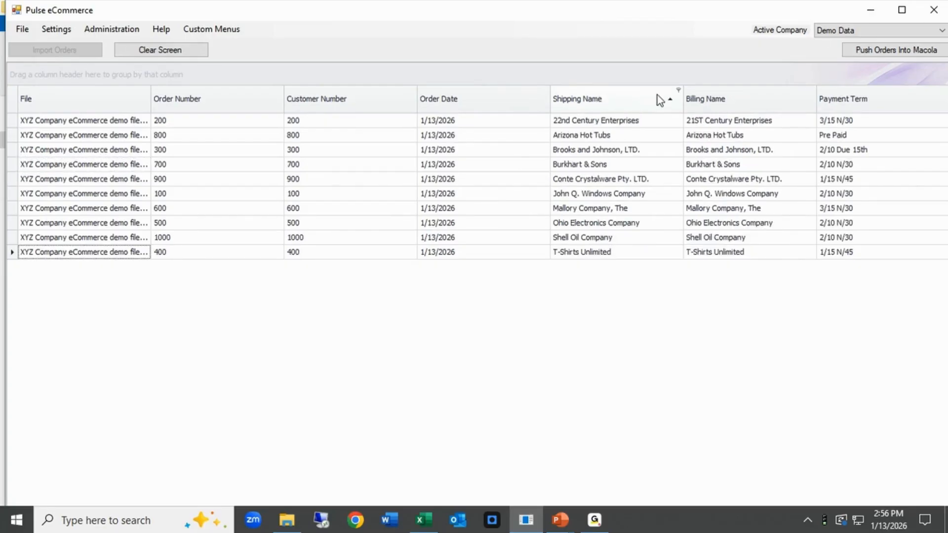
View the filter values offered for Shipping Name and browse the hidden columns in the column chooser, closing both without changes.
click(678, 91)
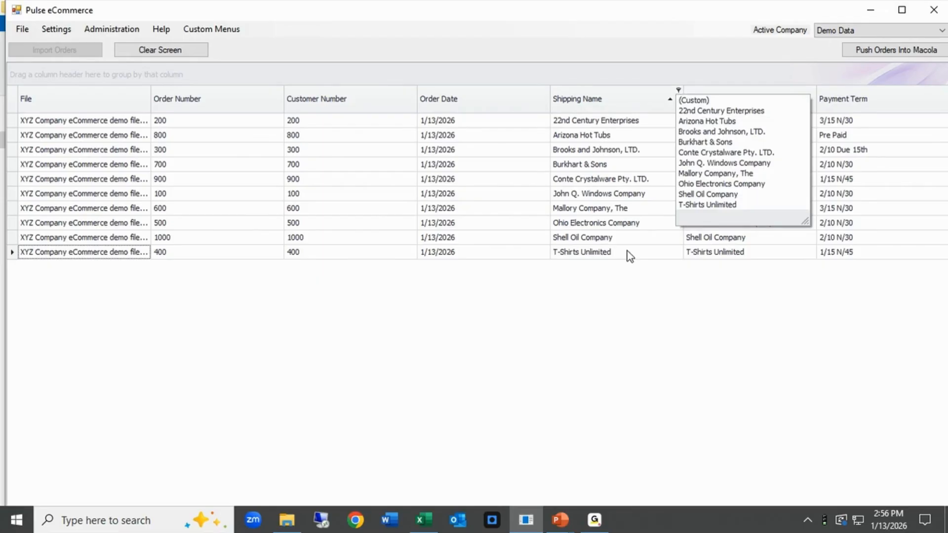
click(618, 319)
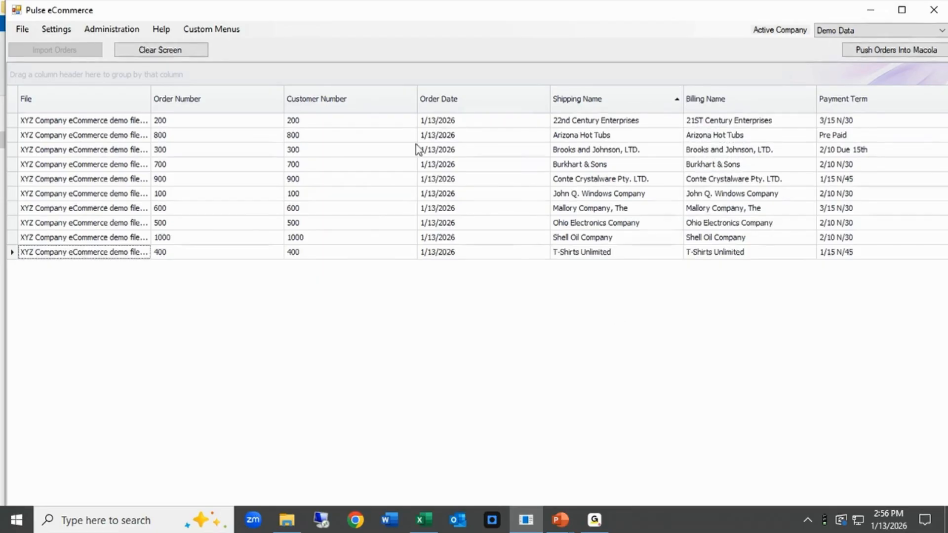
right_click(388, 101)
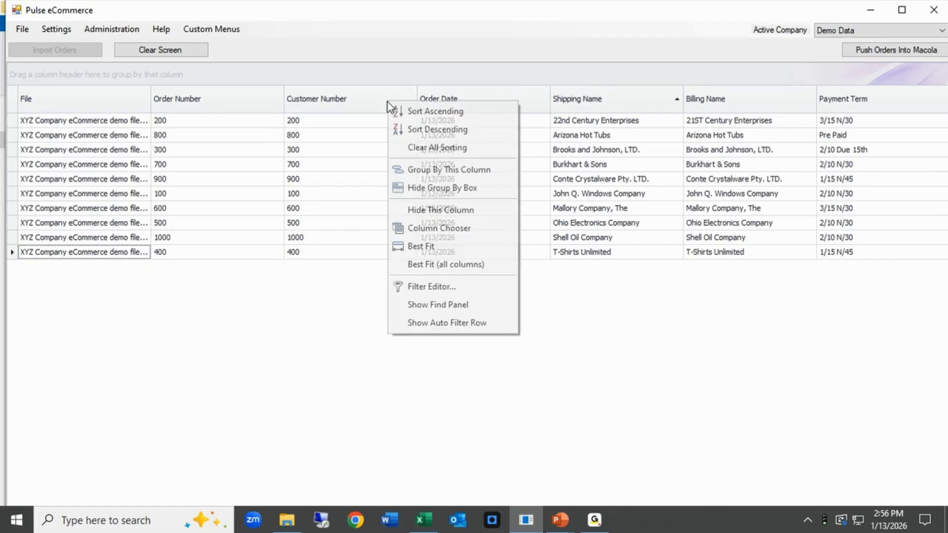
click(415, 228)
drag(844, 295, 825, 229)
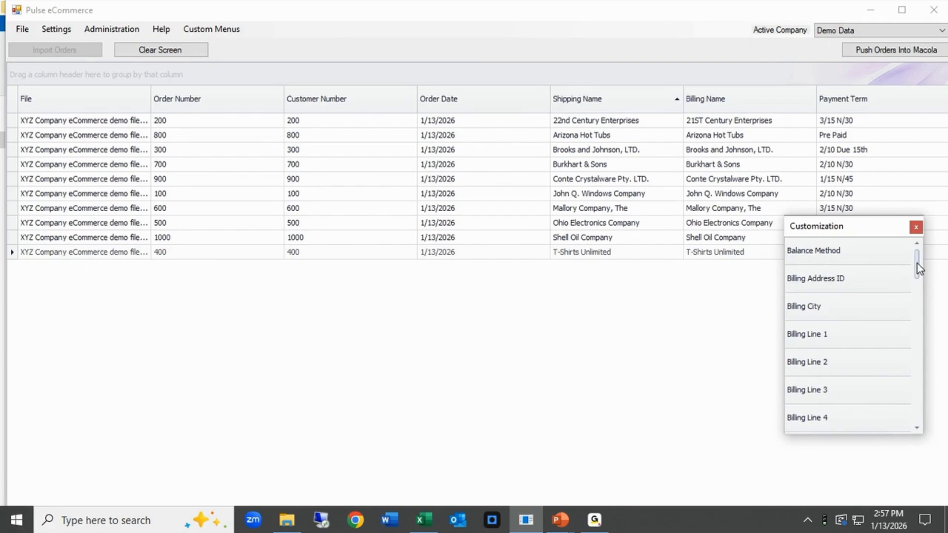
drag(917, 263, 927, 419)
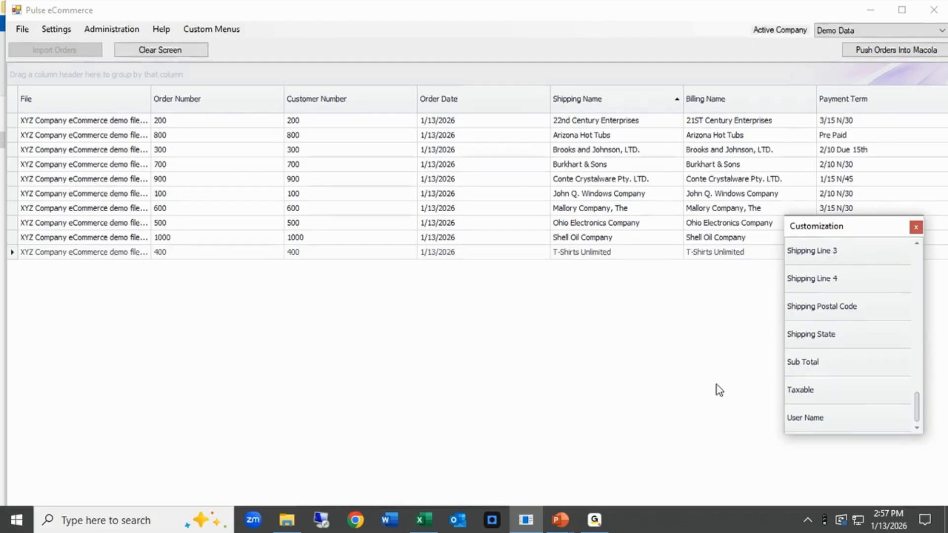
click(915, 227)
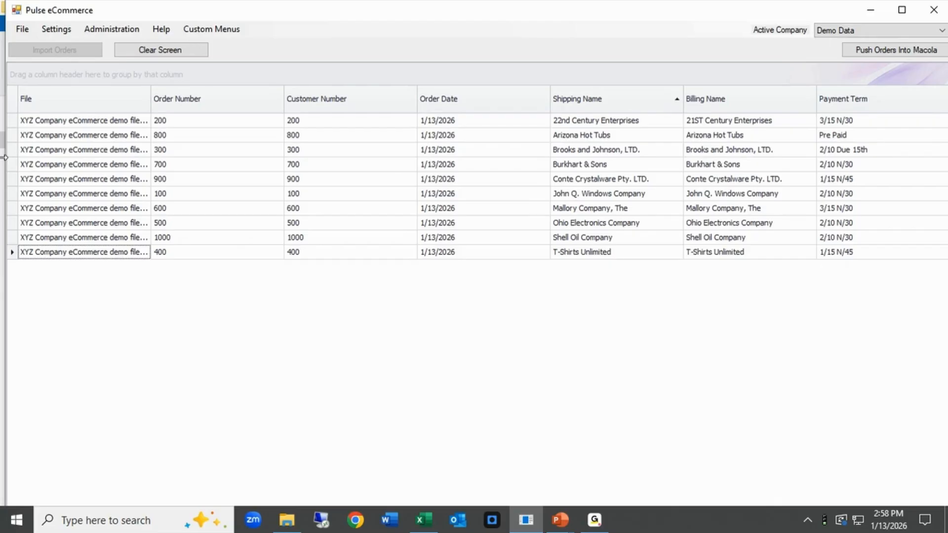
Clear all orders from the screen, confirming the loss of changes, and import the orders again.
click(158, 47)
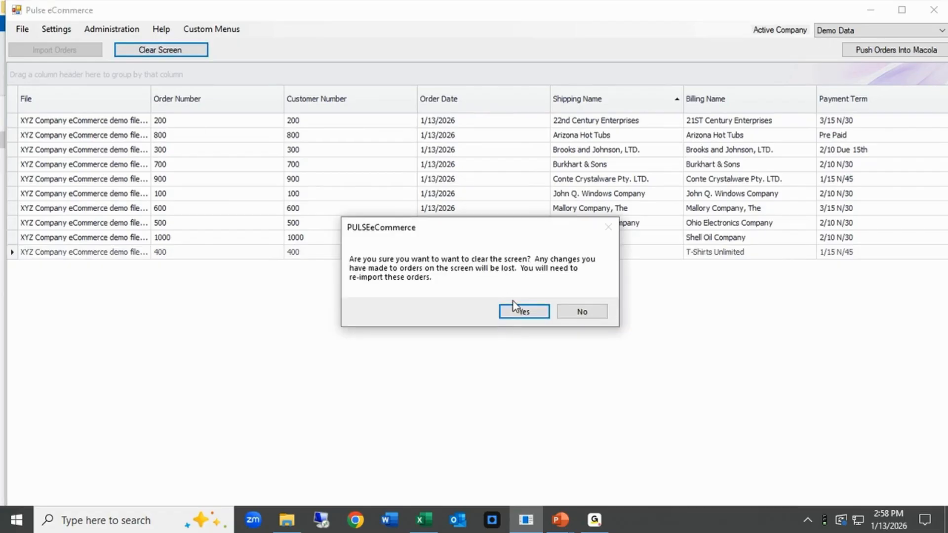
click(517, 313)
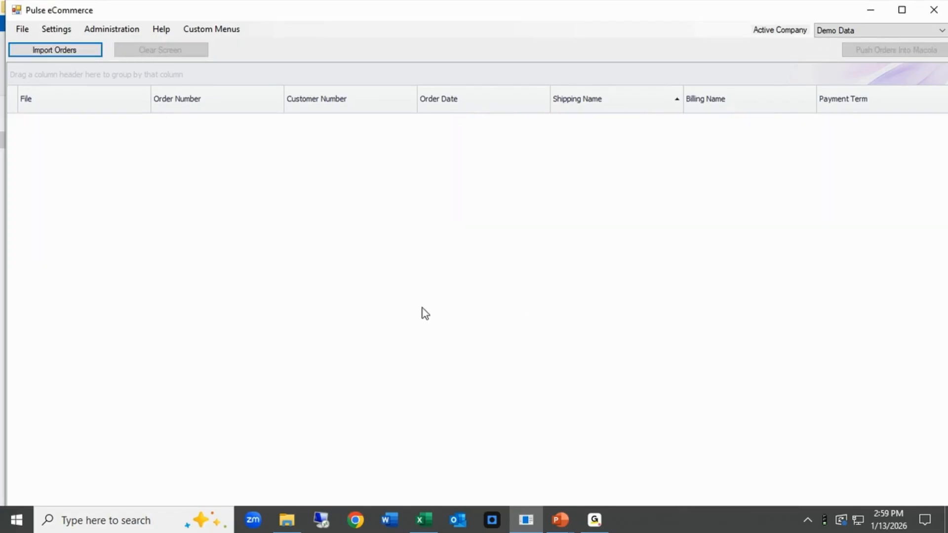
click(55, 50)
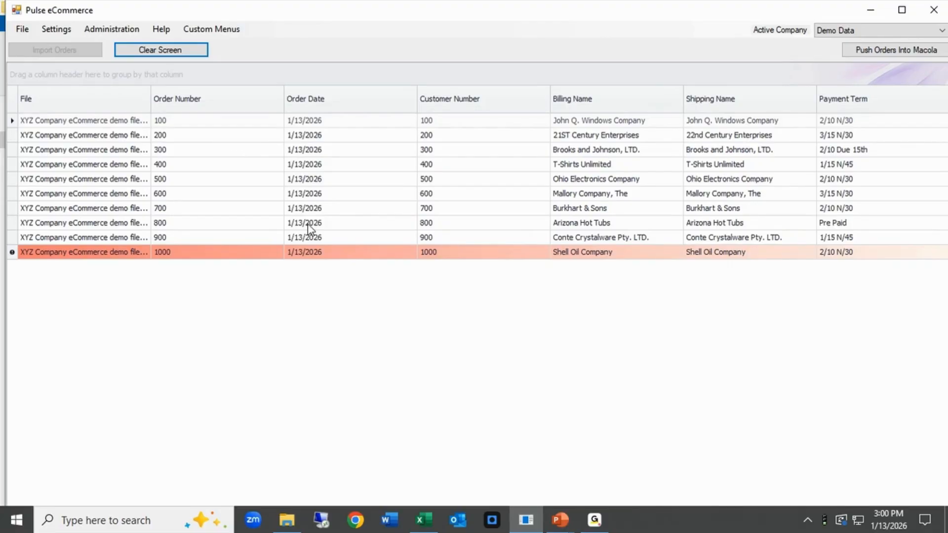
Switch to the GoTo Webinar window.
key(alt+Tab)
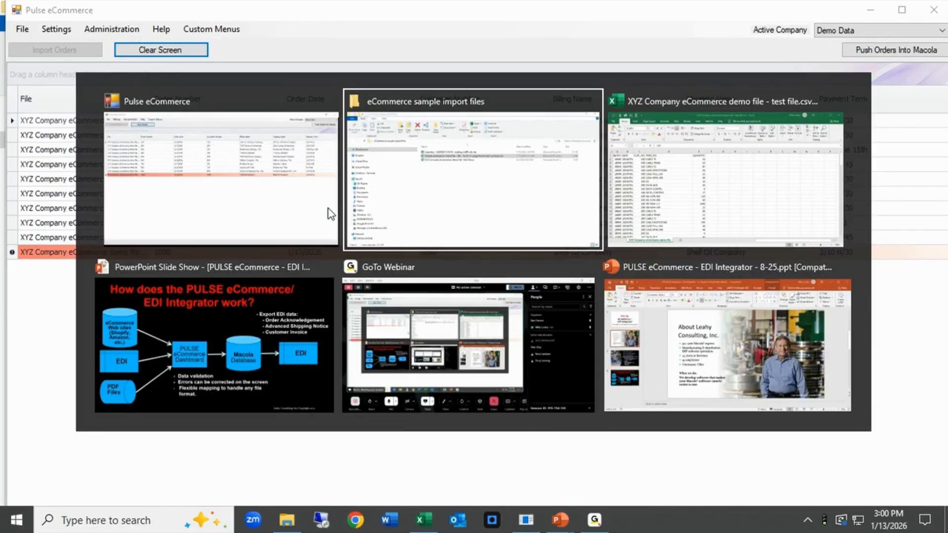
key(alt+Tab)
key(alt+Tab)
key(alt+Tab)
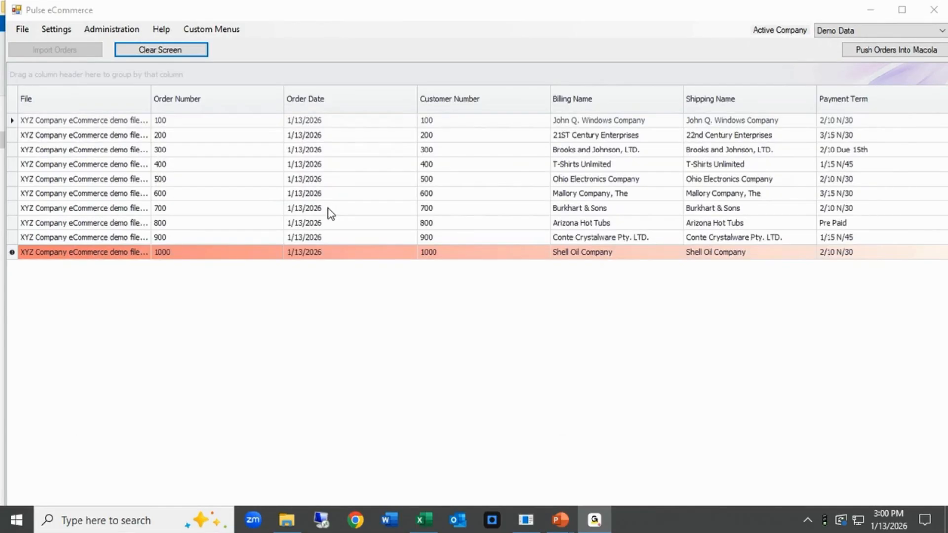